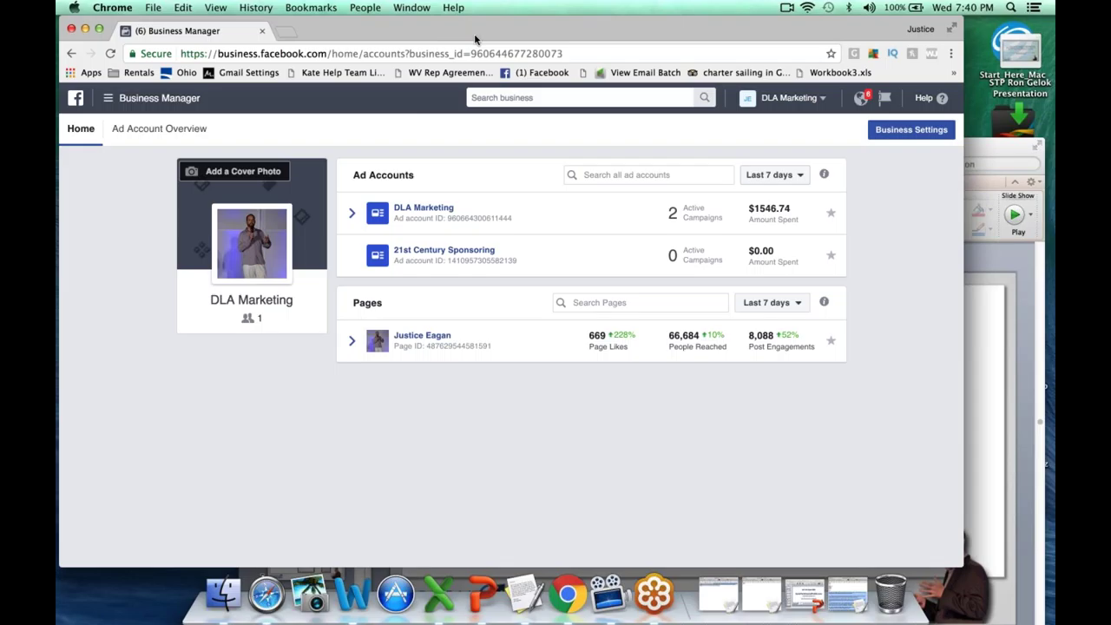
- Open the business's Facebook Page from the Pages list and look over its posting options and weekly statistics
click(414, 225)
drag(590, 37, 626, 22)
scroll(676, 356, down, 5)
scroll(675, 356, up, 3)
scroll(675, 355, down, 10)
scroll(675, 356, up, 12)
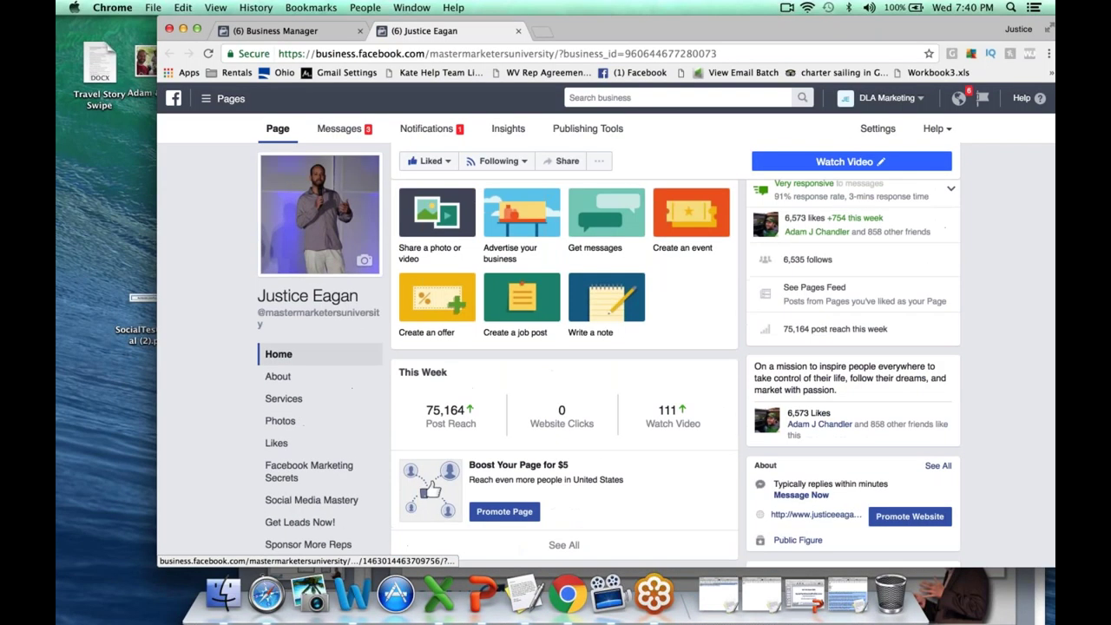
scroll(659, 354, down, 5)
scroll(660, 354, up, 2)
scroll(660, 354, up, 3)
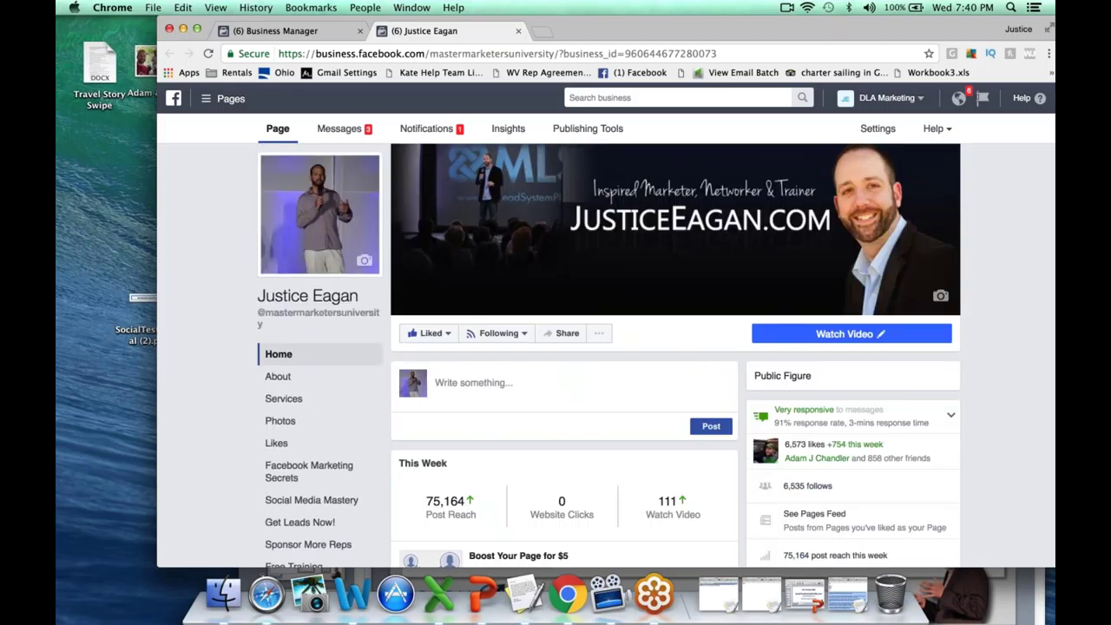
- Start a new post on the Page and attach a photo from the computer
click(473, 383)
click(404, 422)
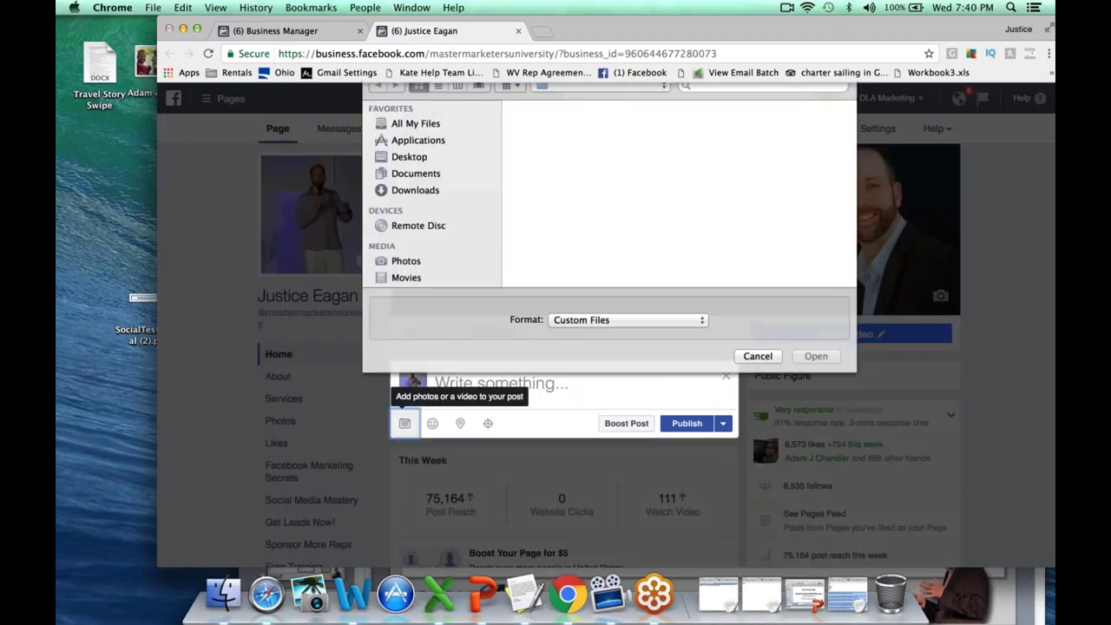
scroll(616, 274, down, 2)
scroll(616, 261, up, 1)
double_click(781, 151)
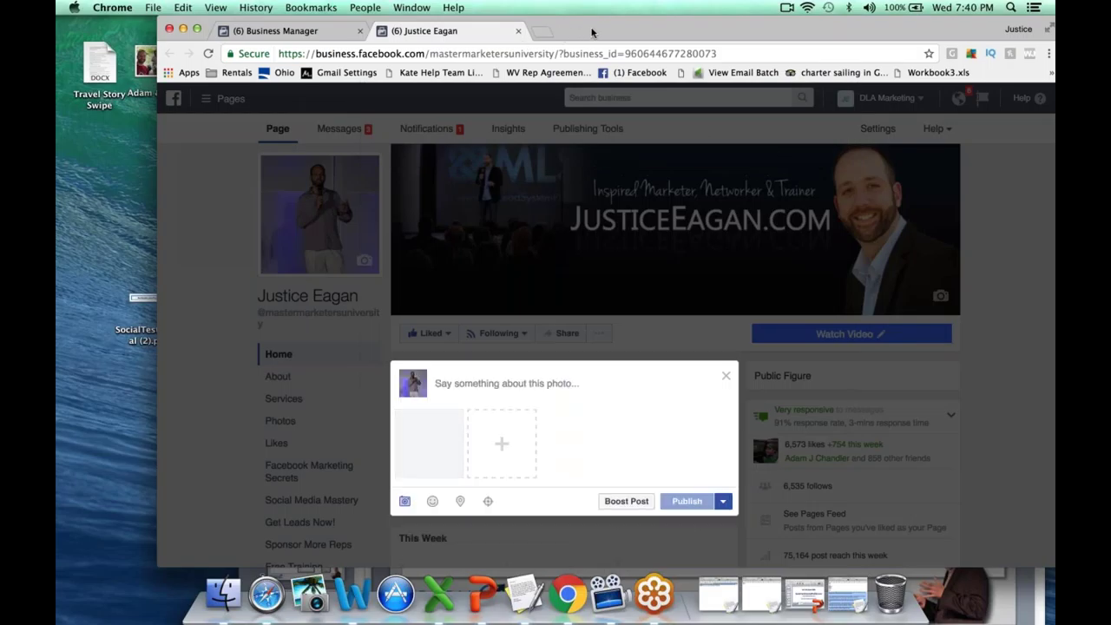
- Open the Travel Story Swipe document in Word, copy its entire text and minimize the document window
drag(577, 32, 593, 32)
double_click(115, 68)
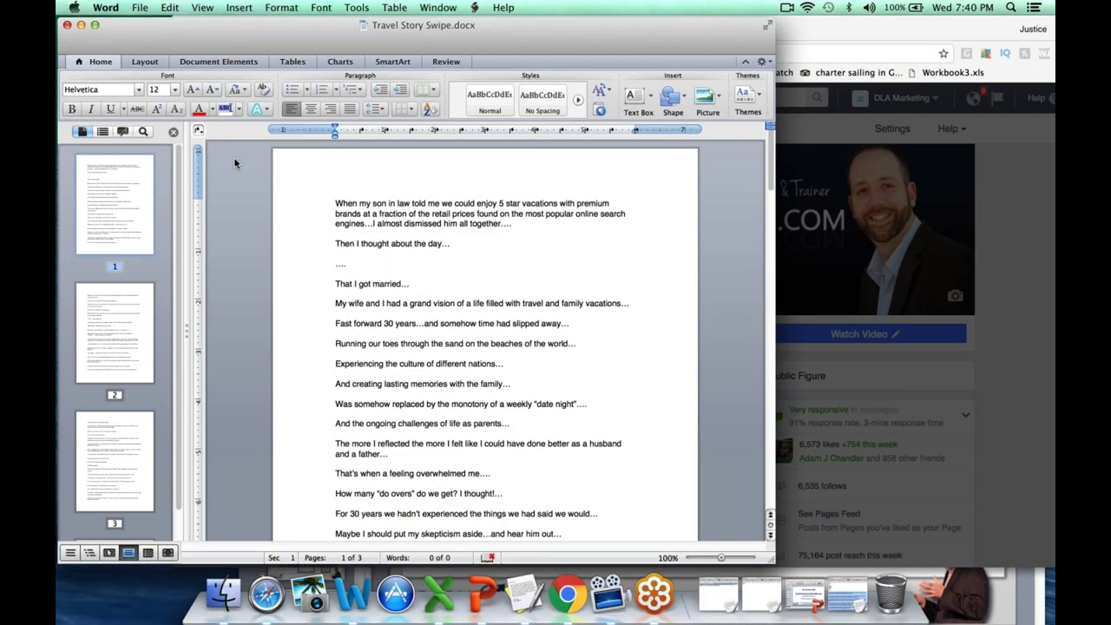
drag(335, 202, 450, 599)
scroll(464, 312, up, 20)
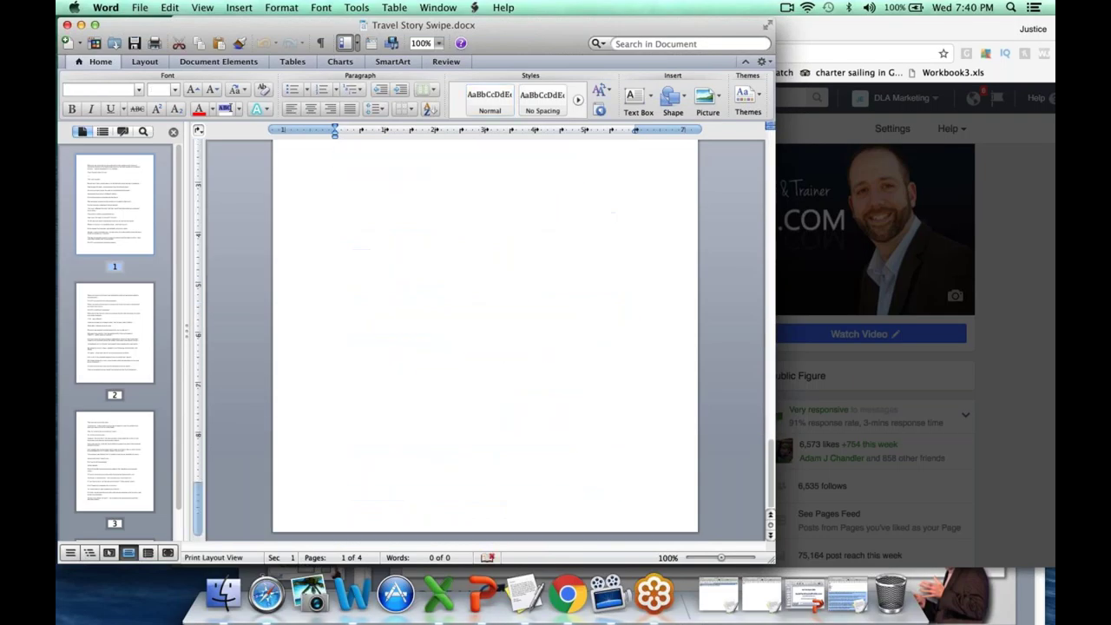
right_click(402, 224)
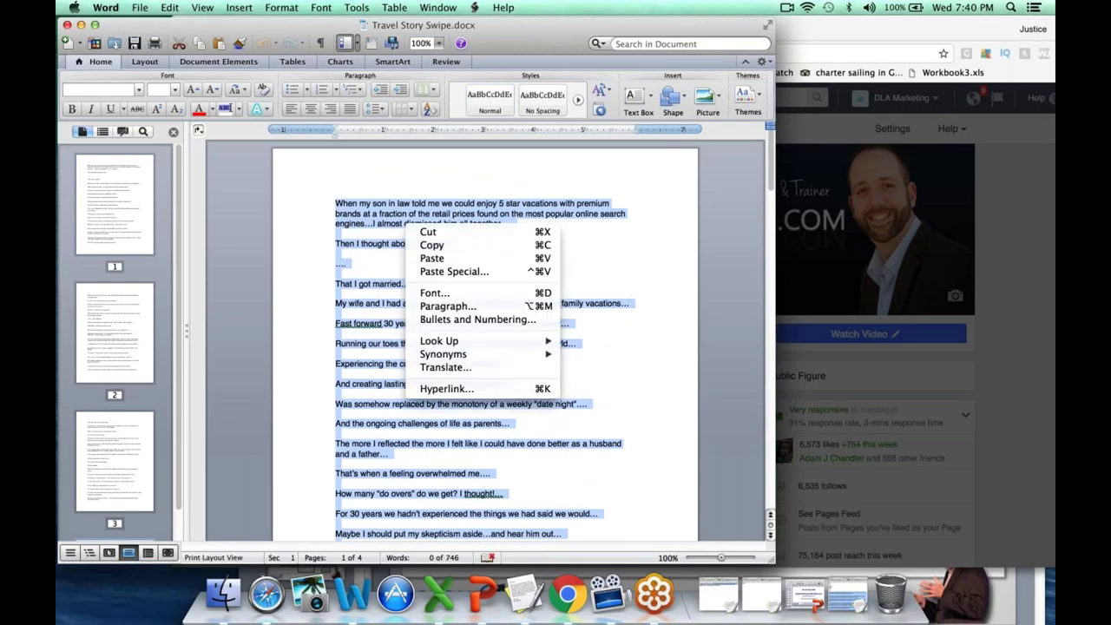
click(425, 249)
key(super+m)
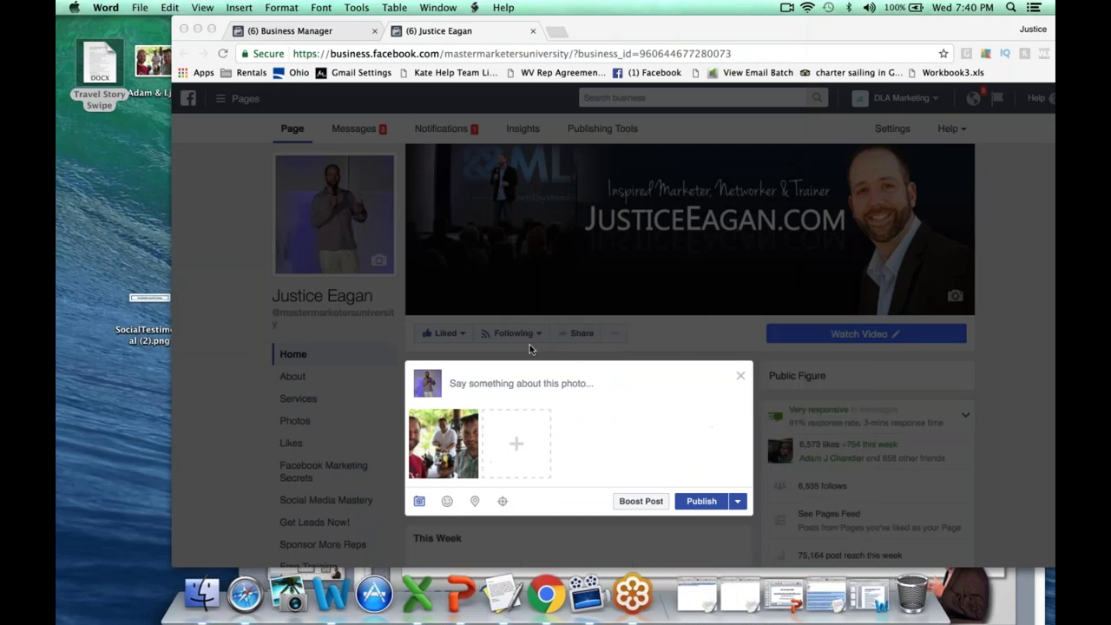
- Paste the copied travel story into the photo post in Chrome and review the text
right_click(503, 383)
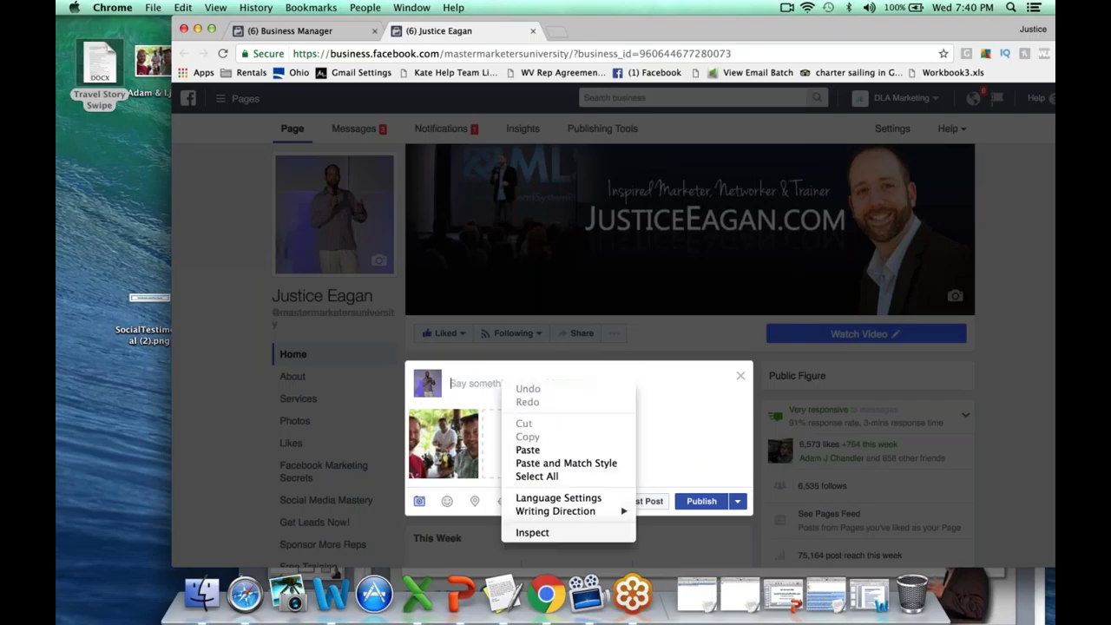
click(526, 449)
scroll(539, 371, down, 5)
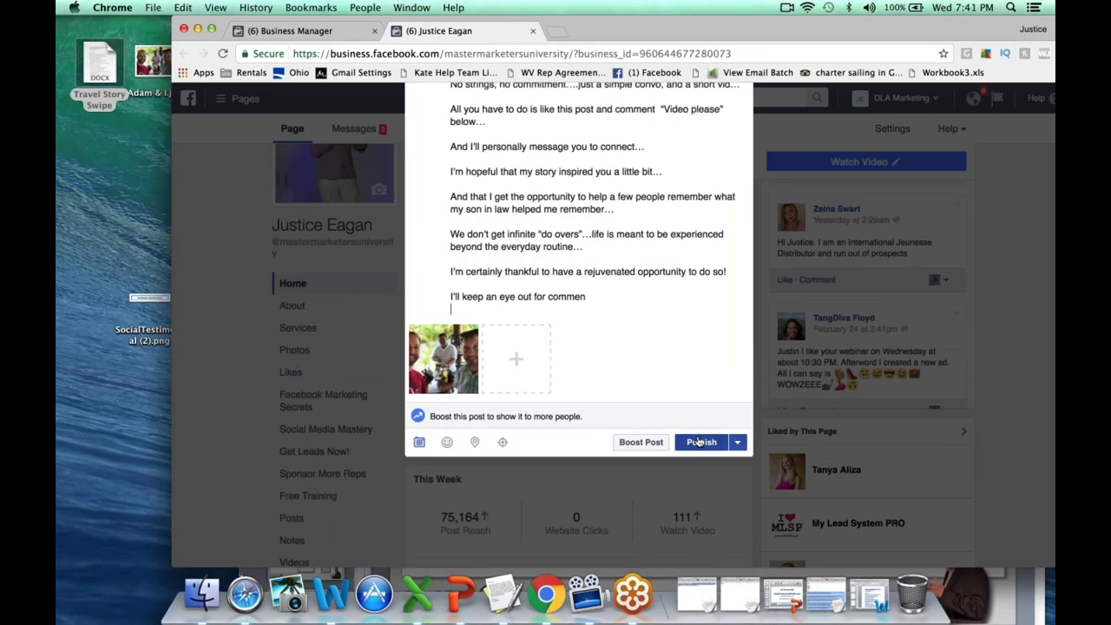
scroll(702, 442, up, 10)
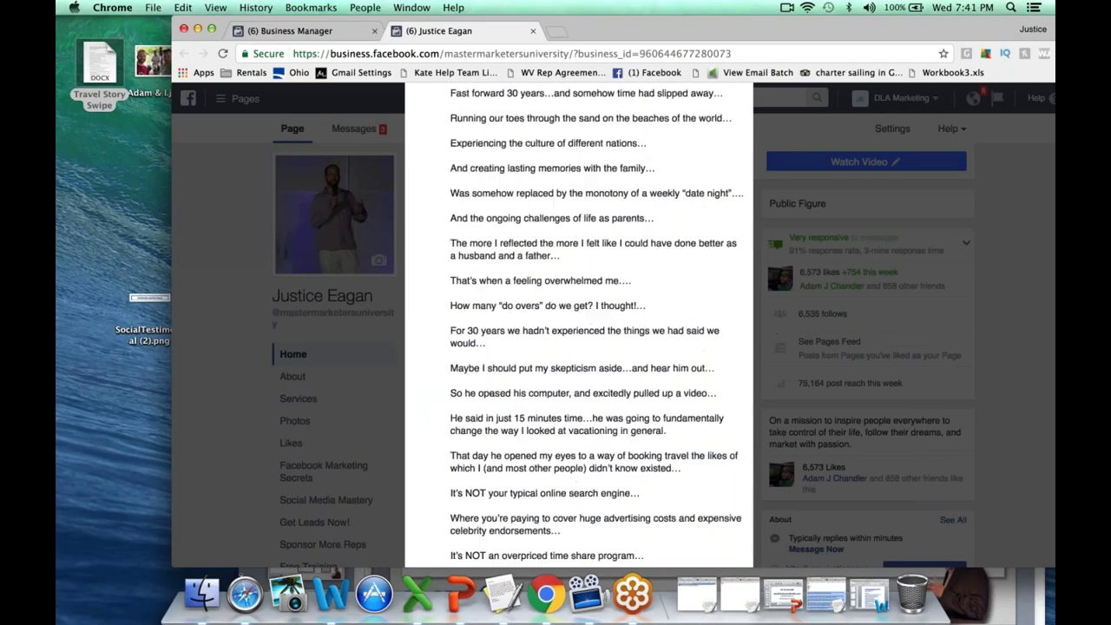
- Discard the unfinished post and close the Page to return to Business Manager
click(739, 421)
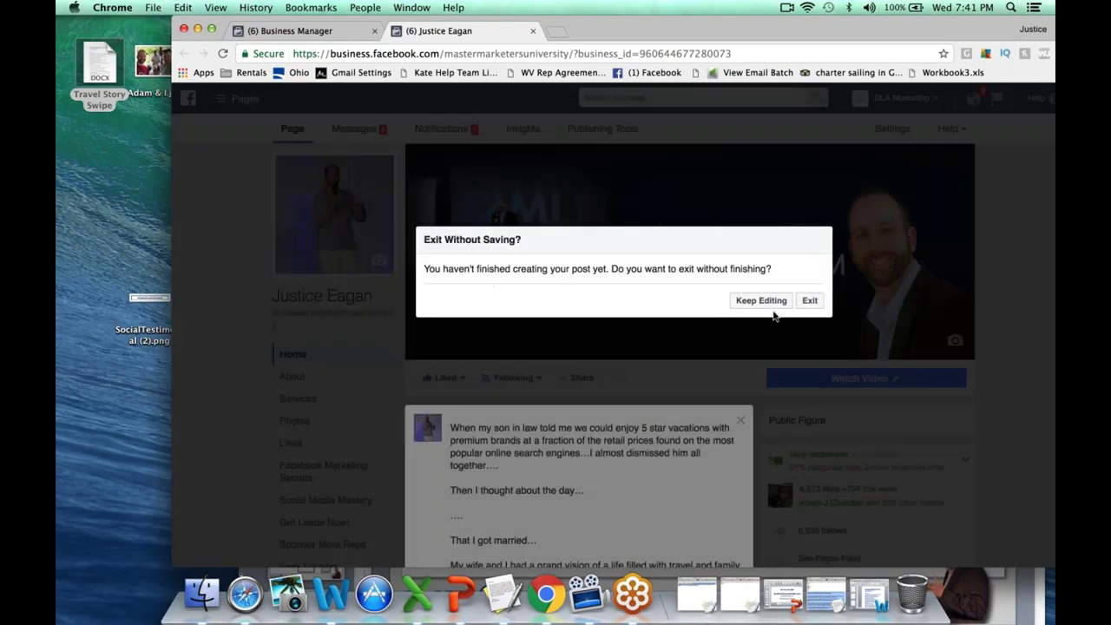
click(809, 300)
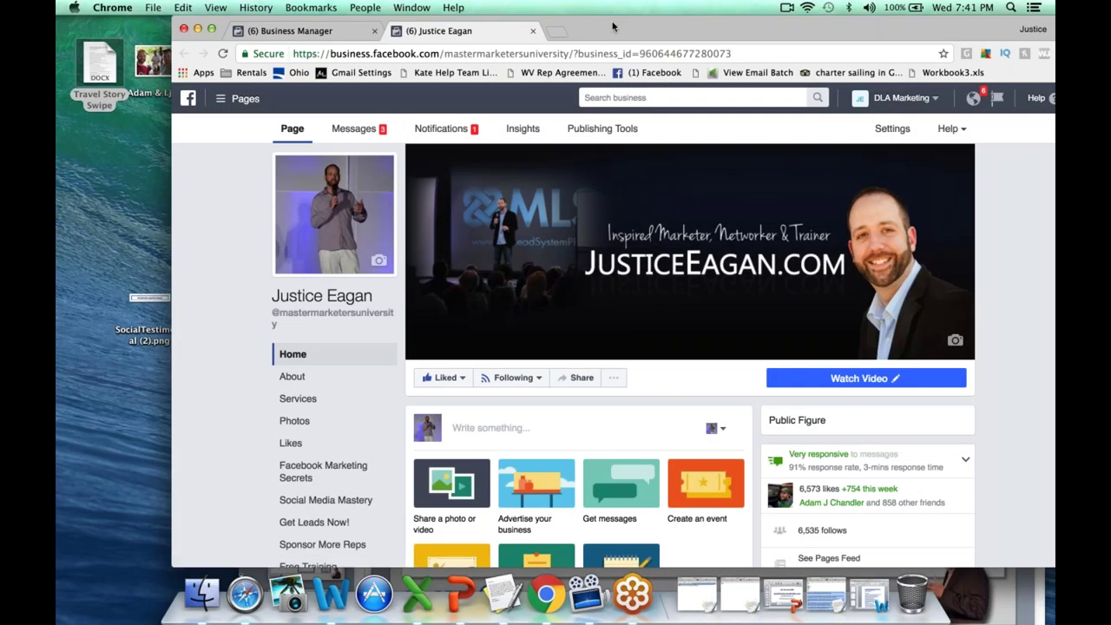
drag(612, 26, 545, 26)
click(465, 31)
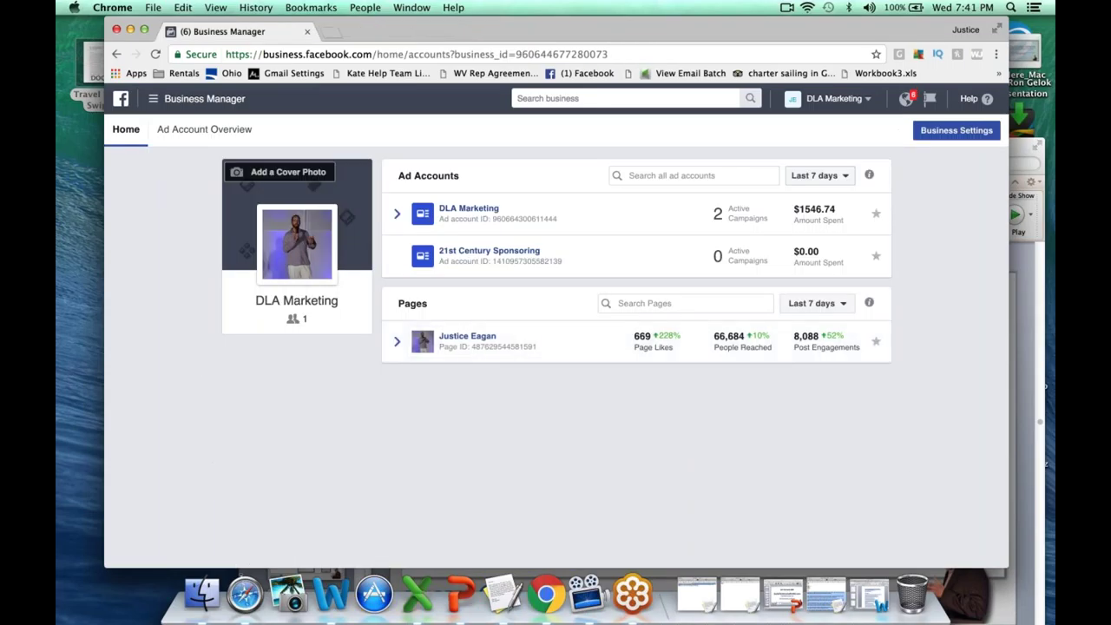
- Open the DLA Marketing ad account and start a new ad instead of continuing the earlier draft
click(458, 214)
drag(519, 24, 475, 23)
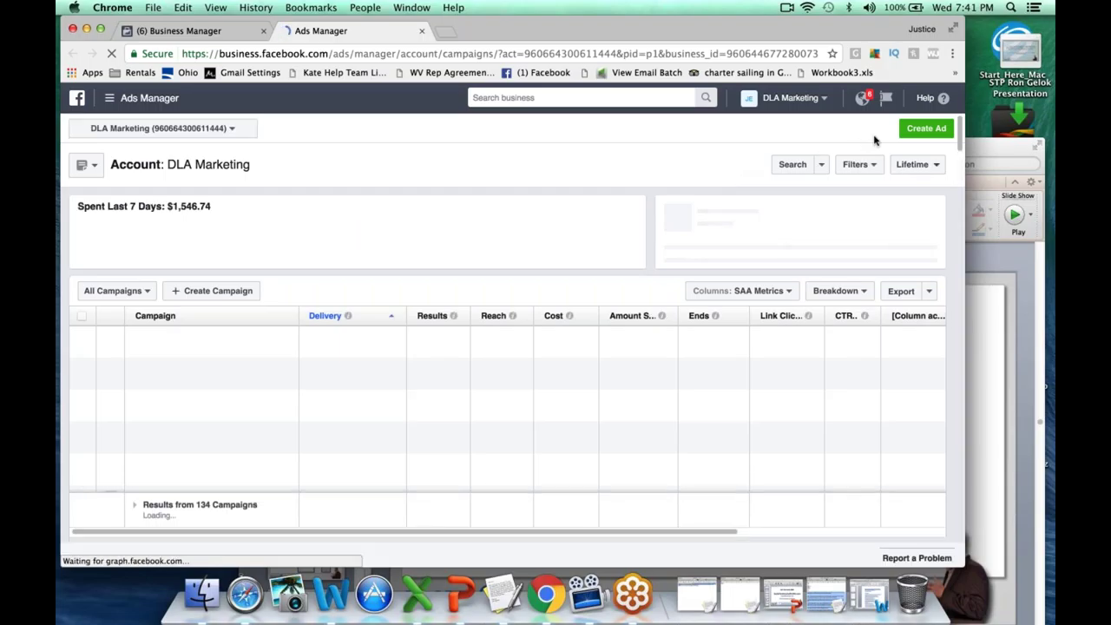
click(926, 128)
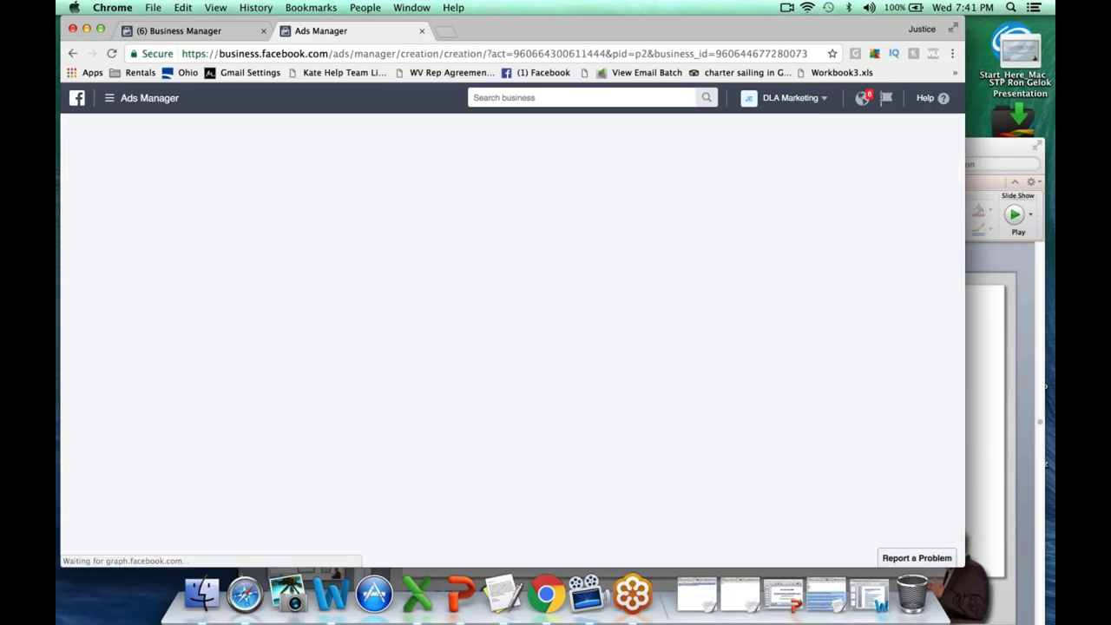
drag(489, 33, 522, 33)
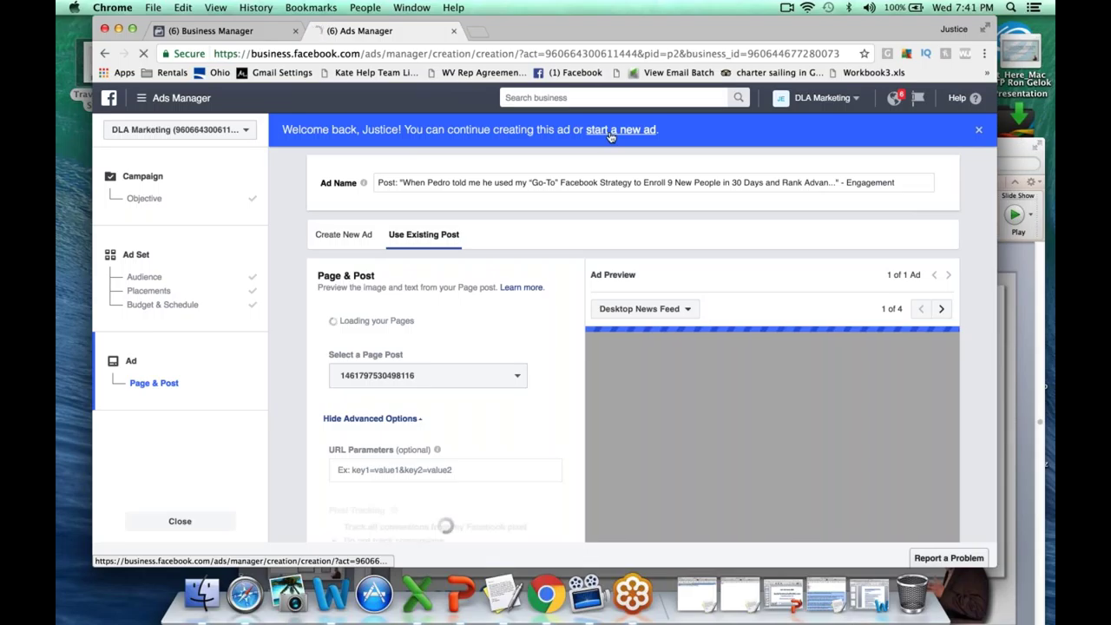
click(610, 131)
- Choose Engagement with Post engagement as the marketing objective and continue to the ad set
scroll(523, 378, down, 1)
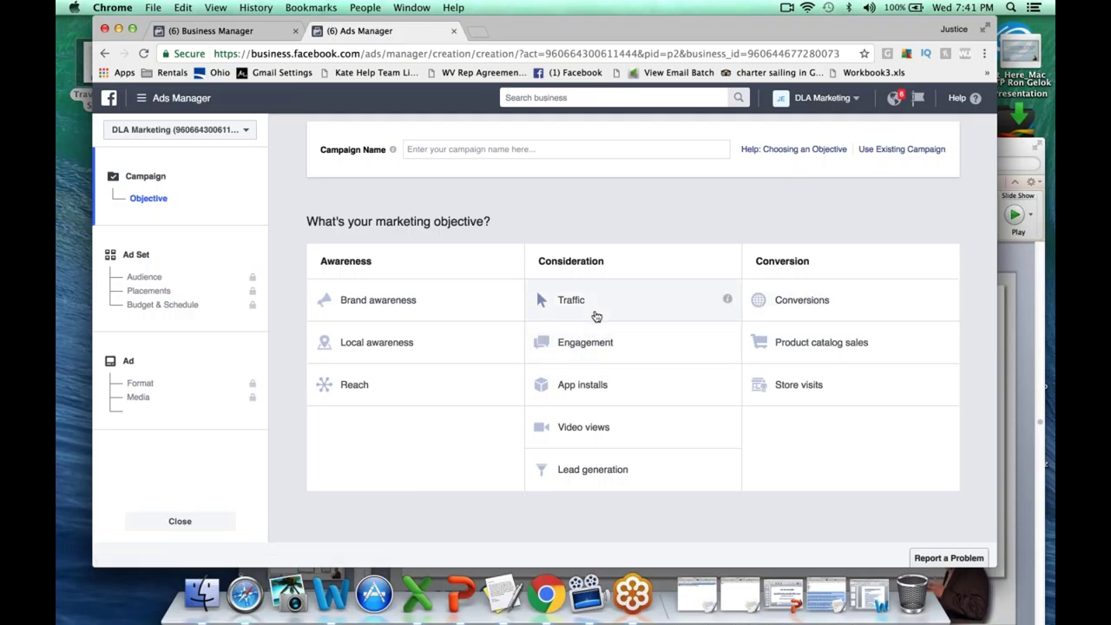
click(613, 345)
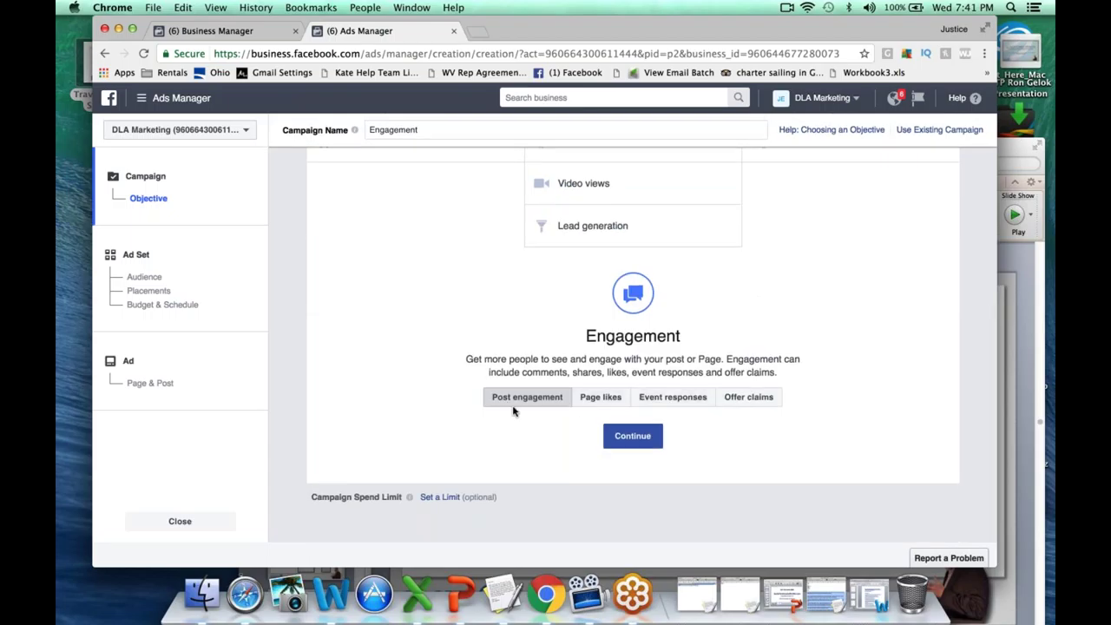
click(633, 437)
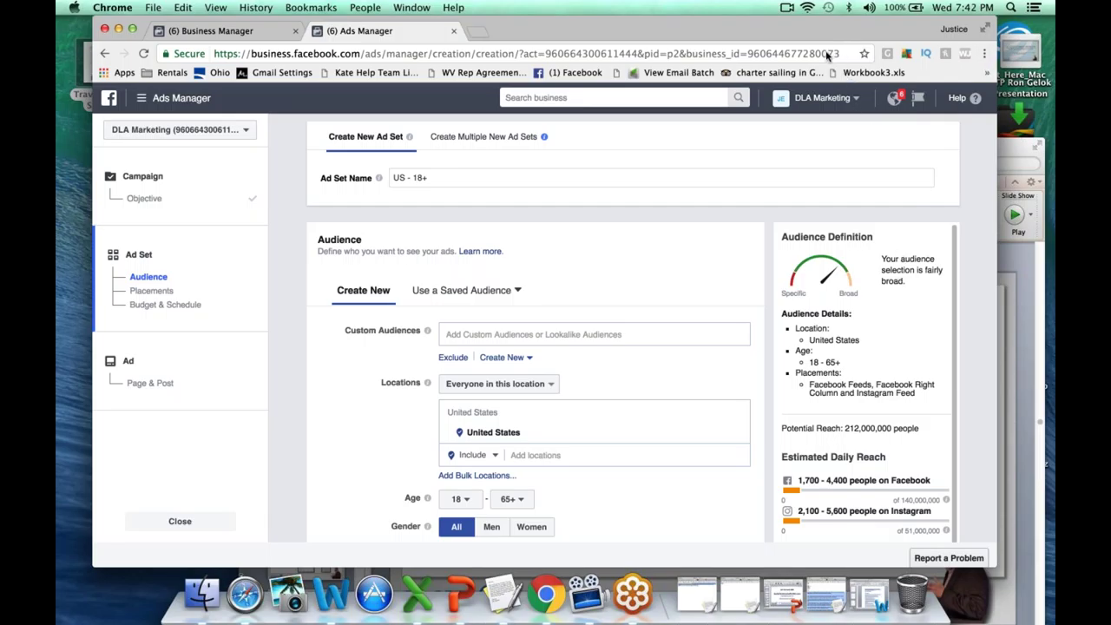
- Set the audience's age range to 30–50 and highlight the potential reach figure
drag(707, 41, 726, 56)
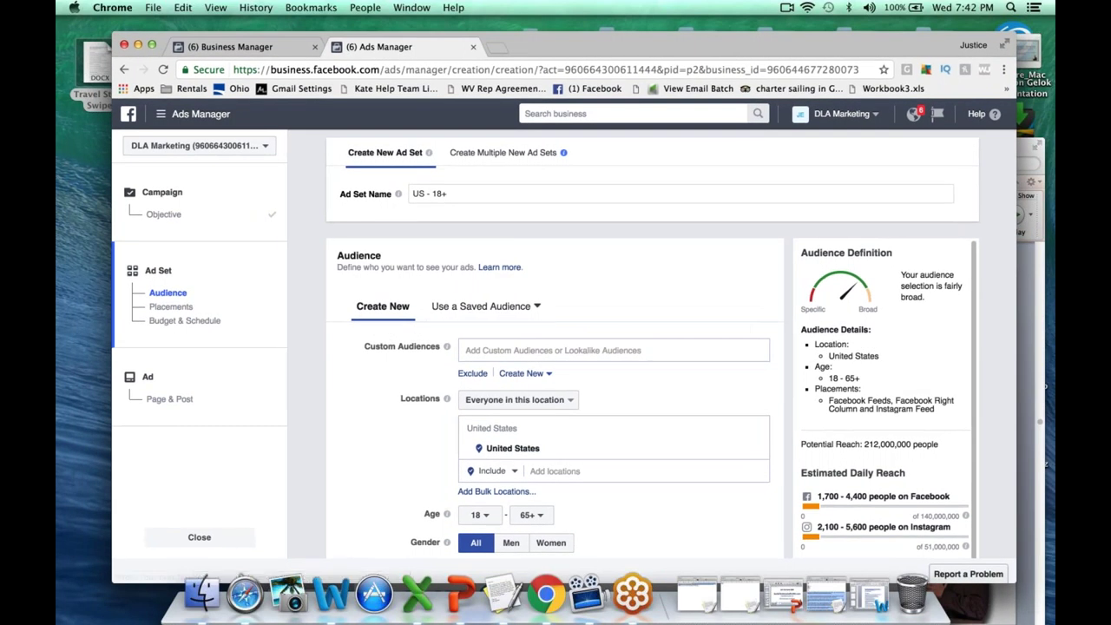
scroll(555, 347, down, 1)
scroll(671, 378, down, 1)
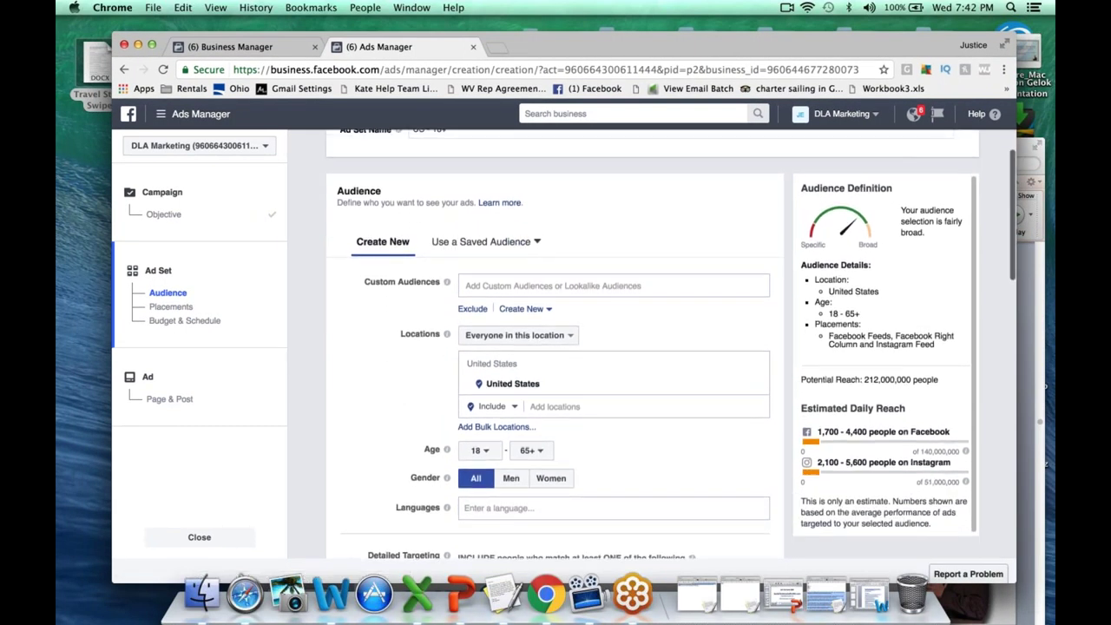
scroll(671, 343, down, 1)
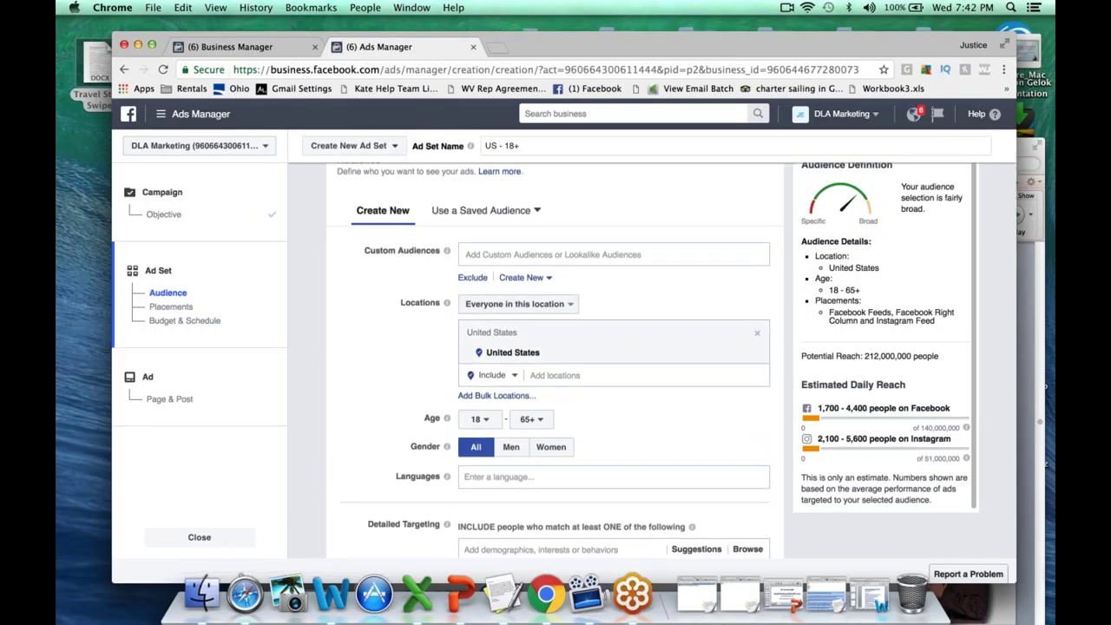
click(480, 420)
scroll(480, 362, down, 3)
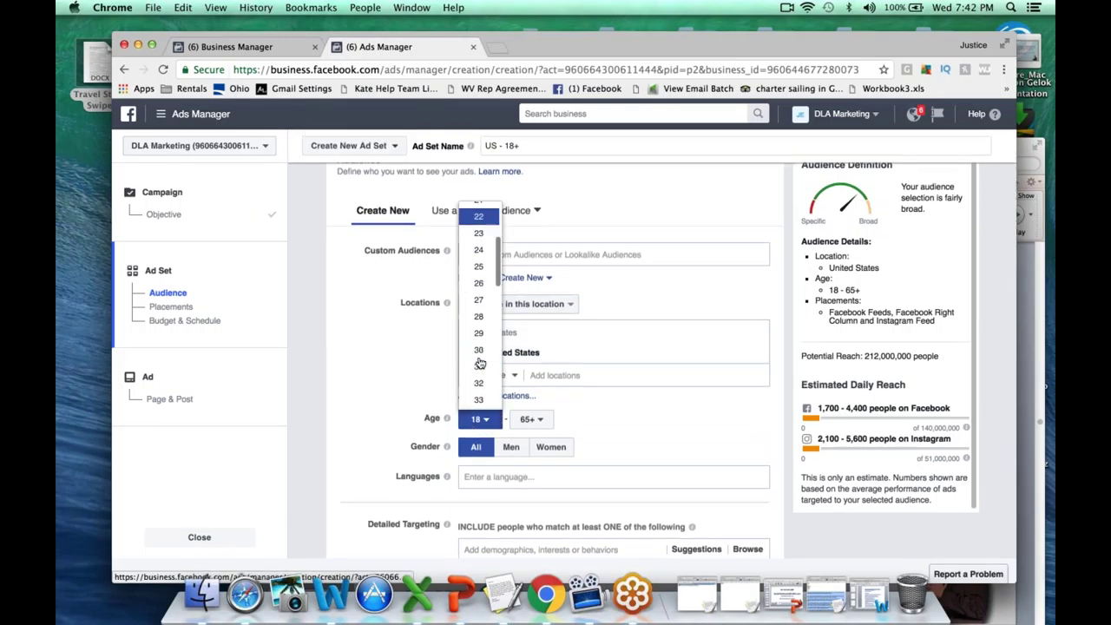
click(478, 375)
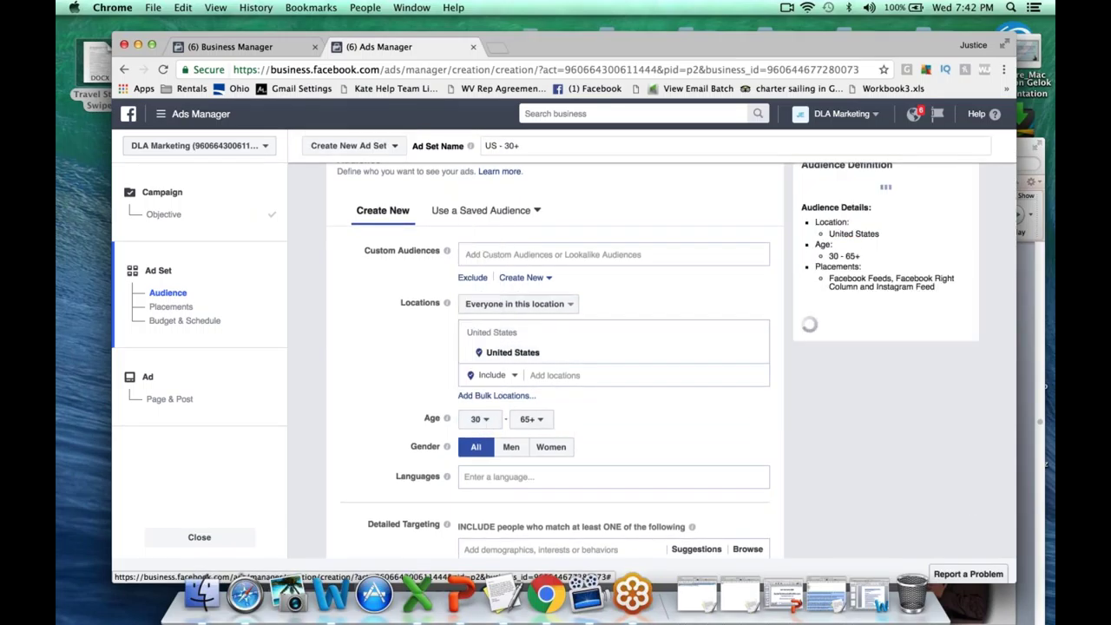
click(532, 420)
scroll(533, 362, down, 5)
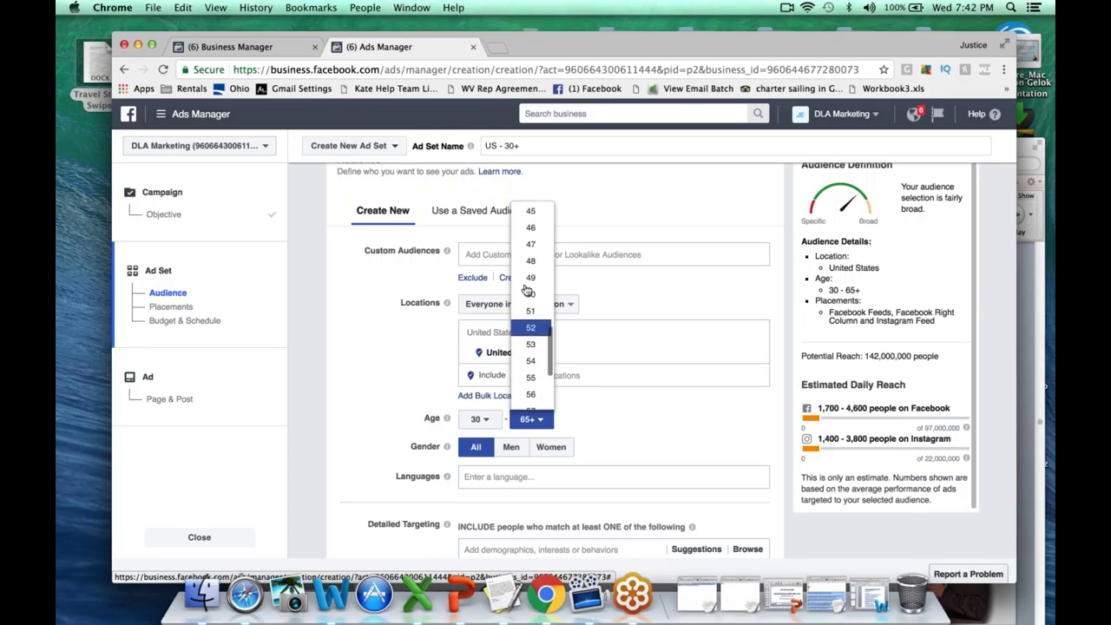
click(530, 295)
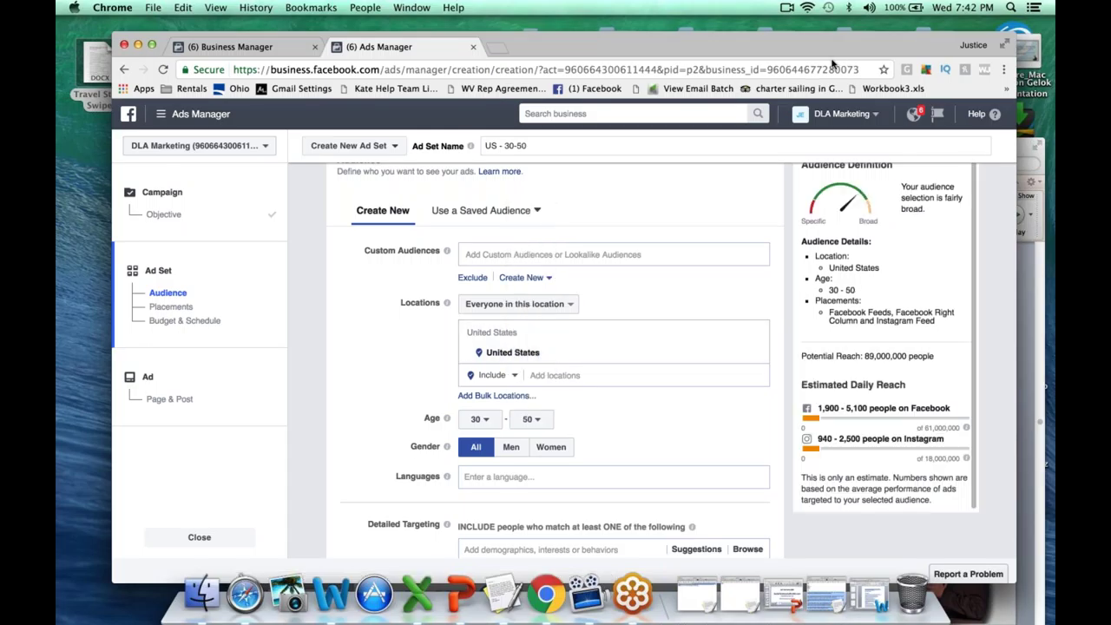
drag(865, 355, 948, 355)
- Restrict the audience's gender to Women and highlight the potential reach figure
scroll(686, 458, down, 3)
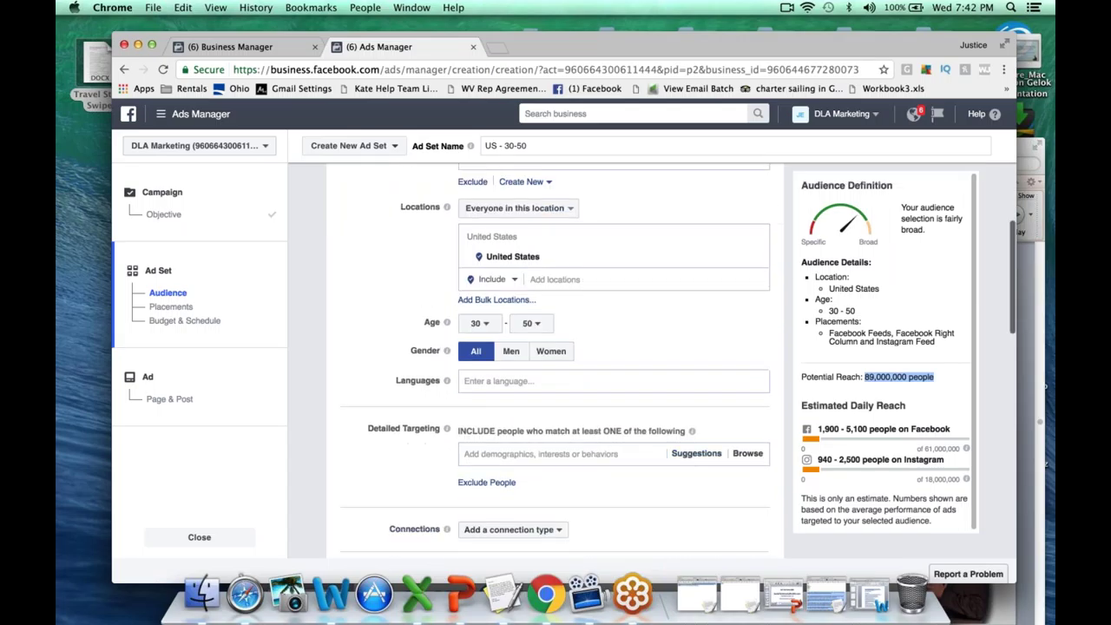
click(554, 356)
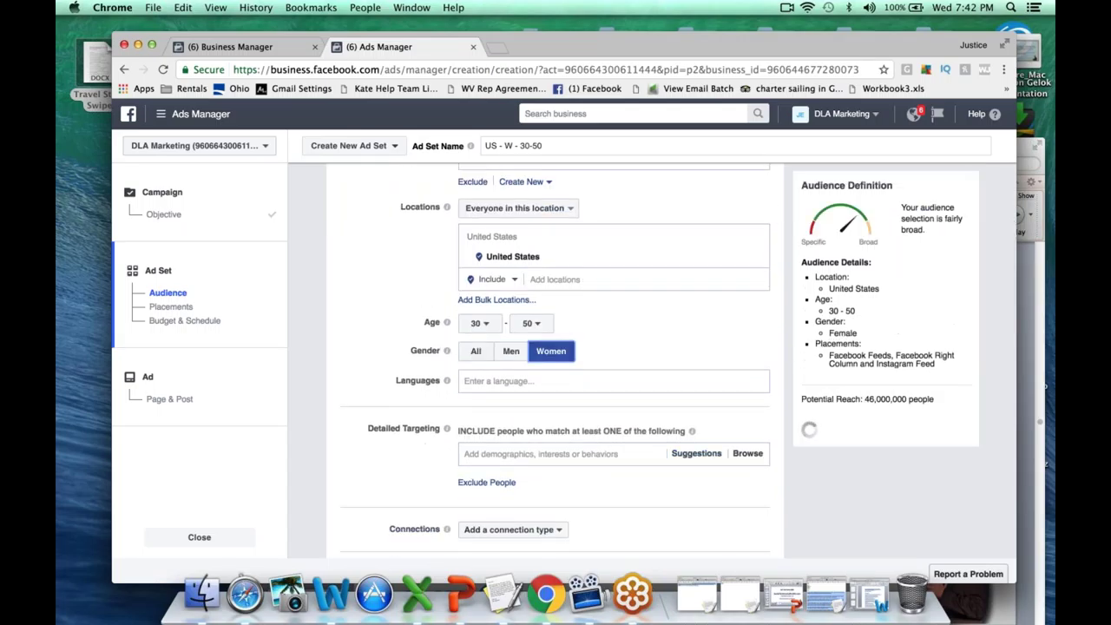
drag(864, 398, 975, 397)
- Search detailed targeting for "Mom", review the suggested matches and clear the search
scroll(555, 373, down, 3)
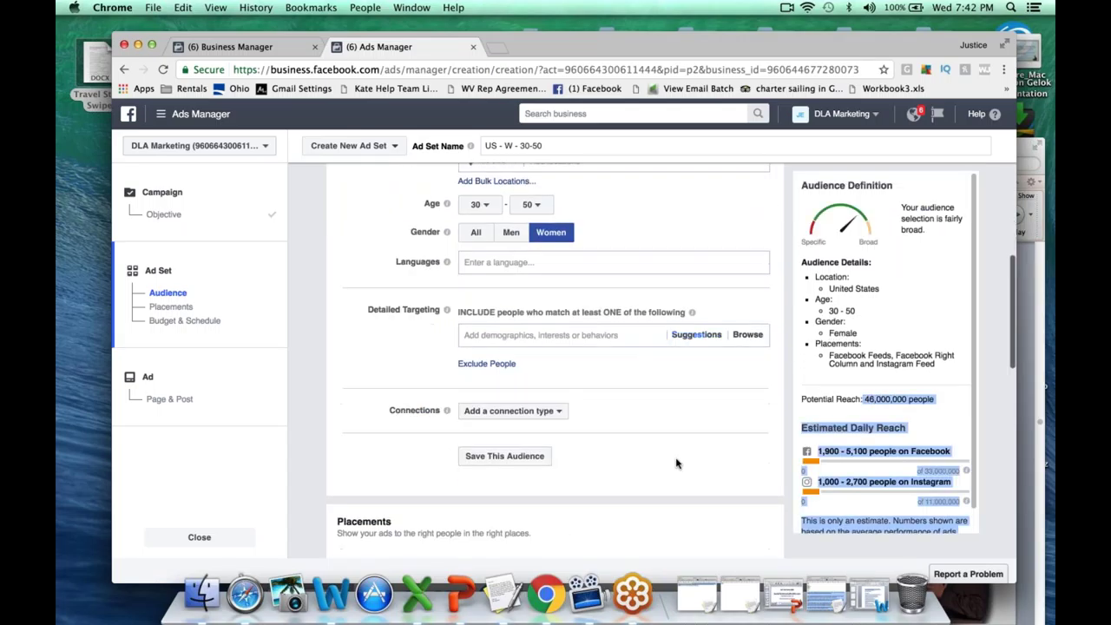
click(488, 334)
text(Mom)
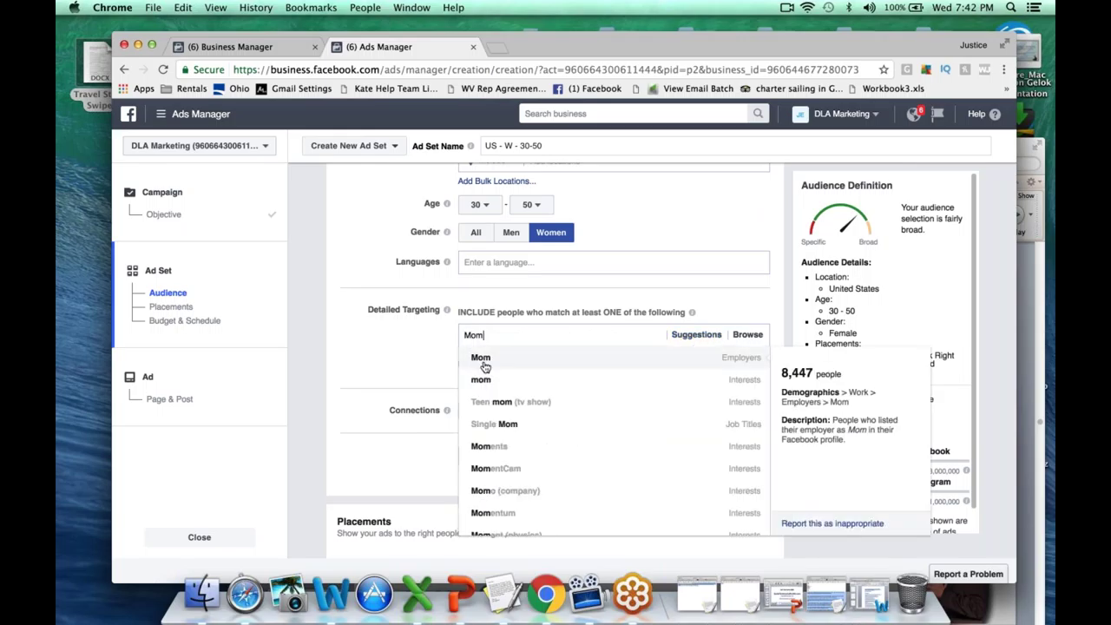
scroll(482, 434, down, 5)
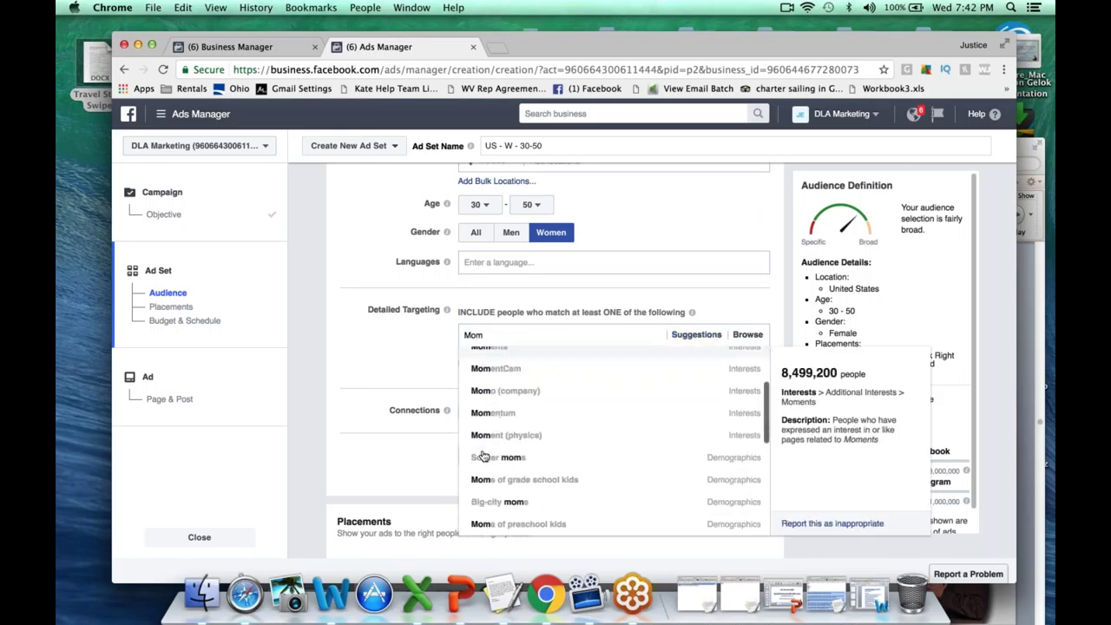
scroll(483, 456, down, 6)
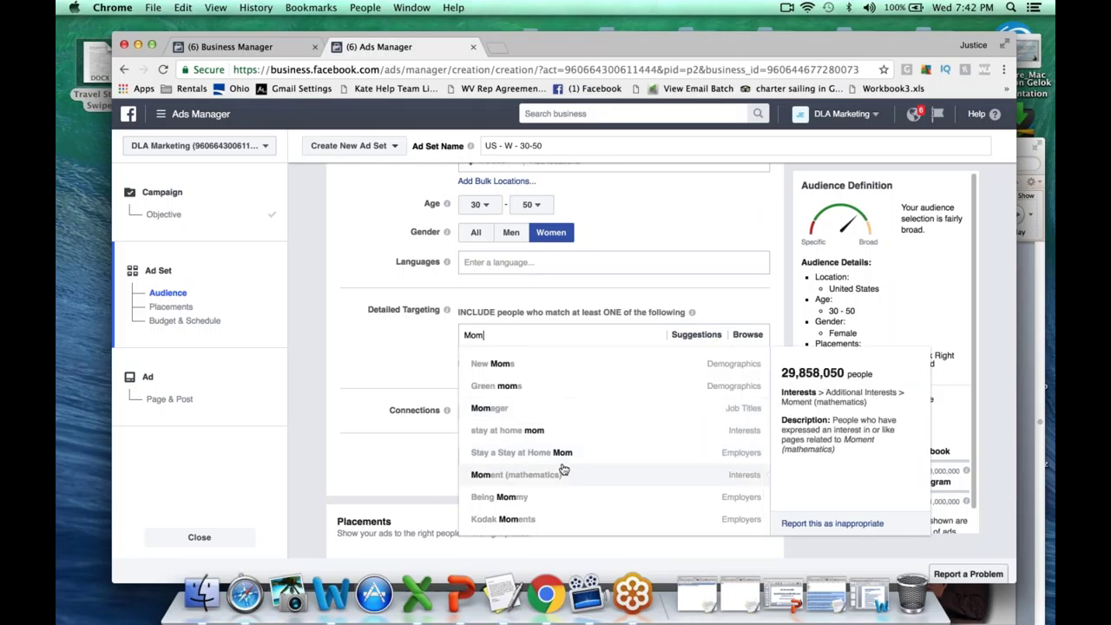
scroll(562, 468, up, 3)
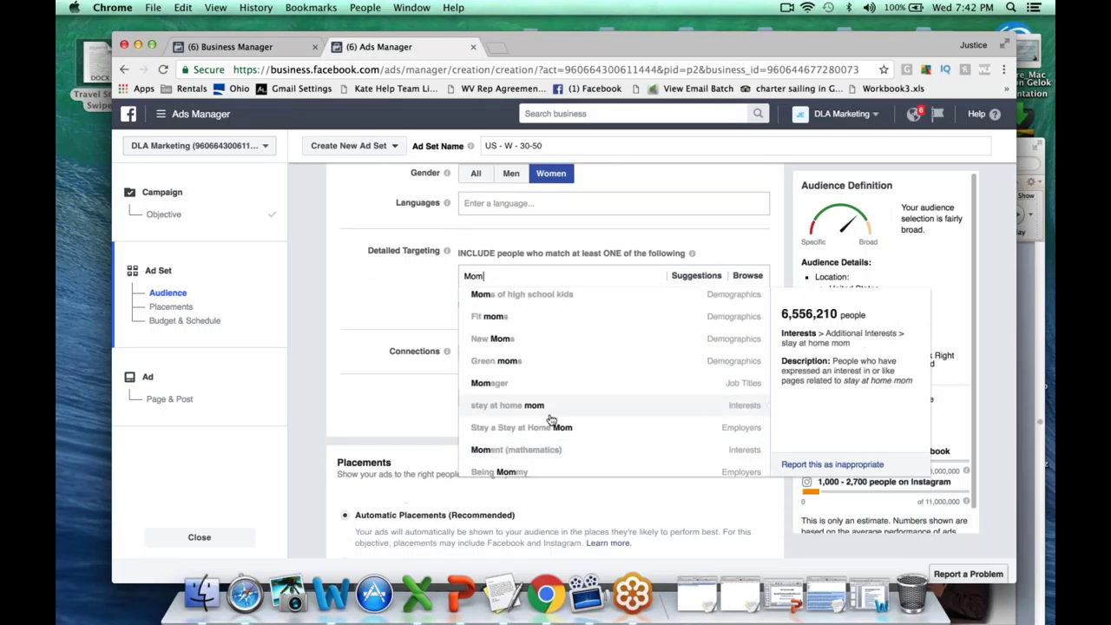
scroll(580, 385, up, 5)
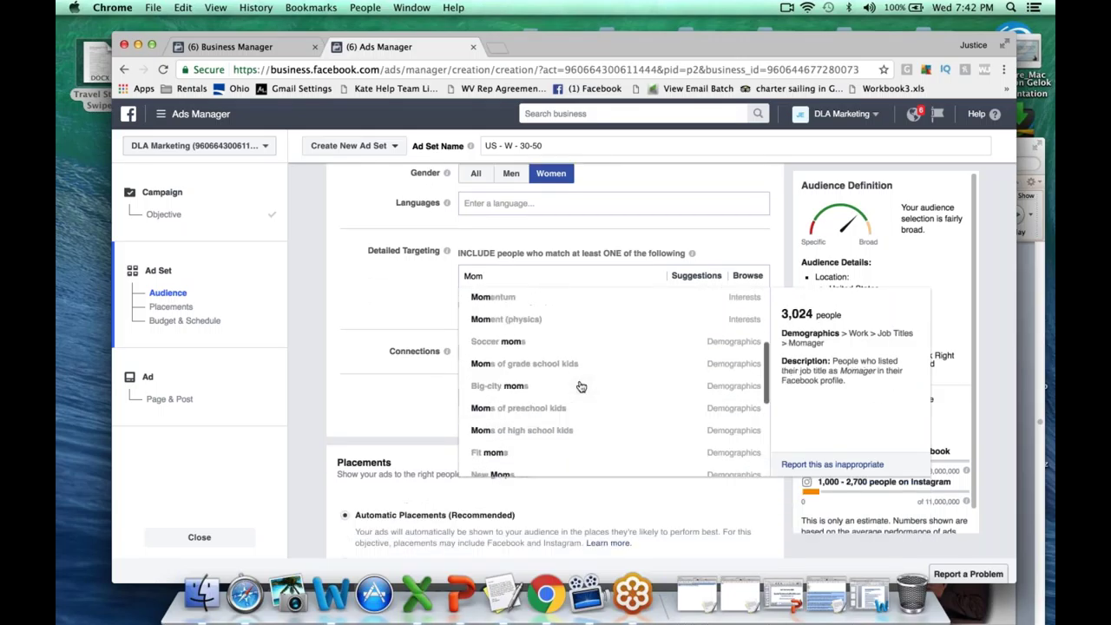
scroll(581, 386, up, 5)
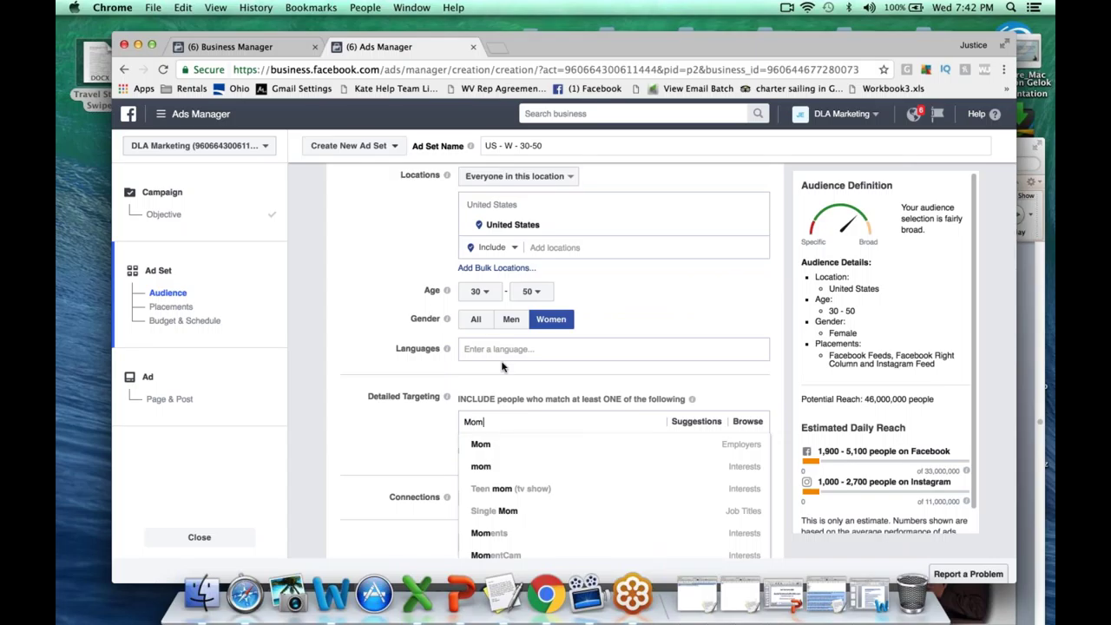
key(BackSpace)
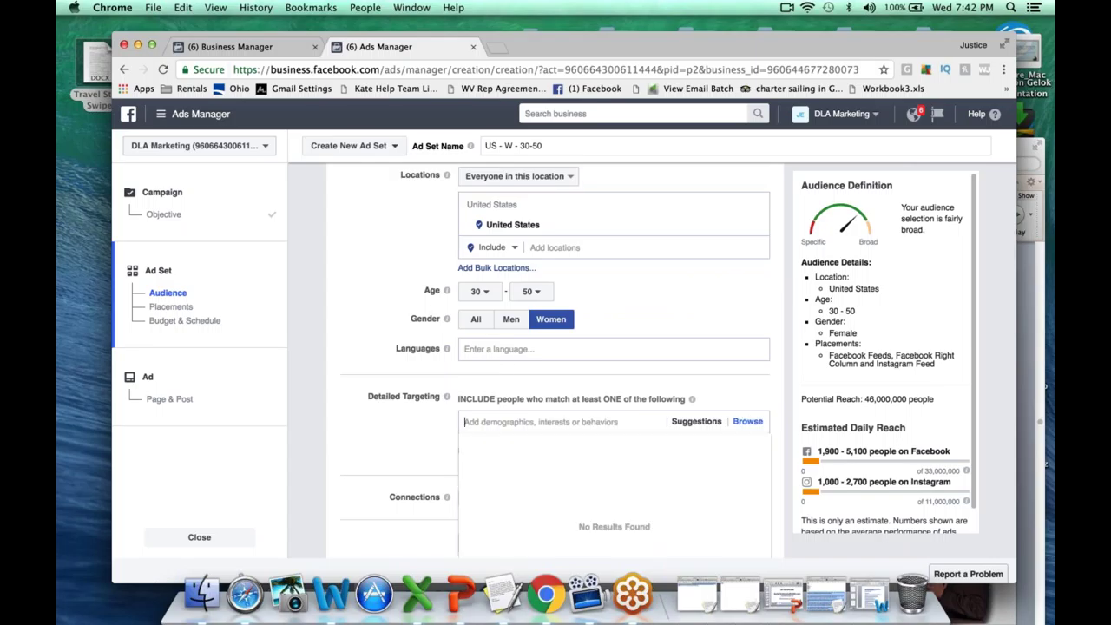
- Browse the Demographics targeting categories and examine the Income and Net Worth options under Financial
scroll(460, 363, down, 3)
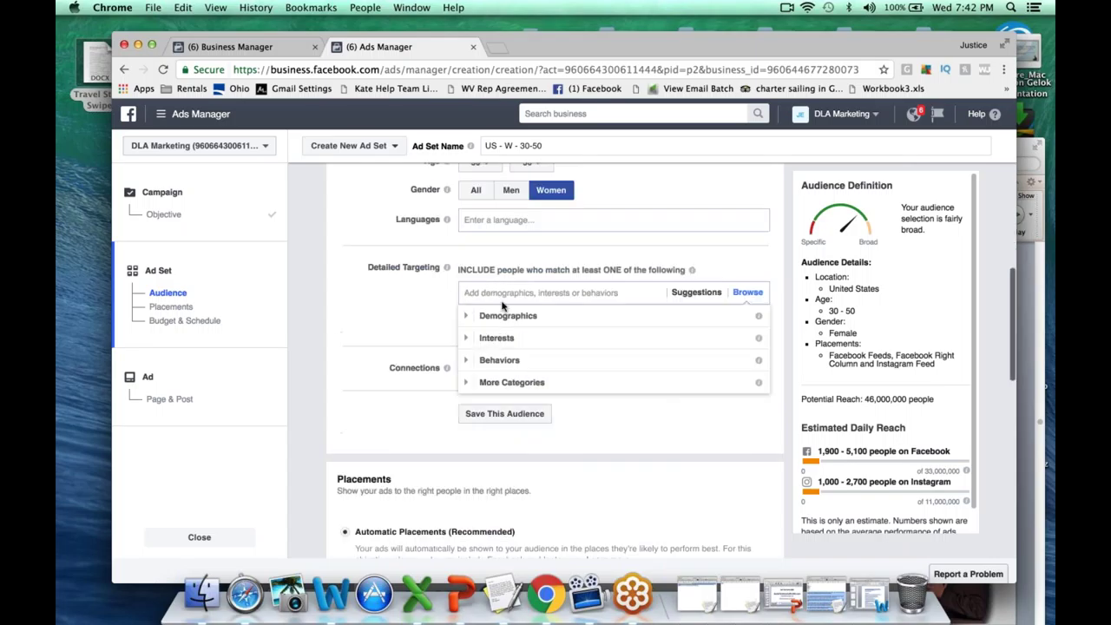
click(469, 317)
scroll(512, 365, down, 2)
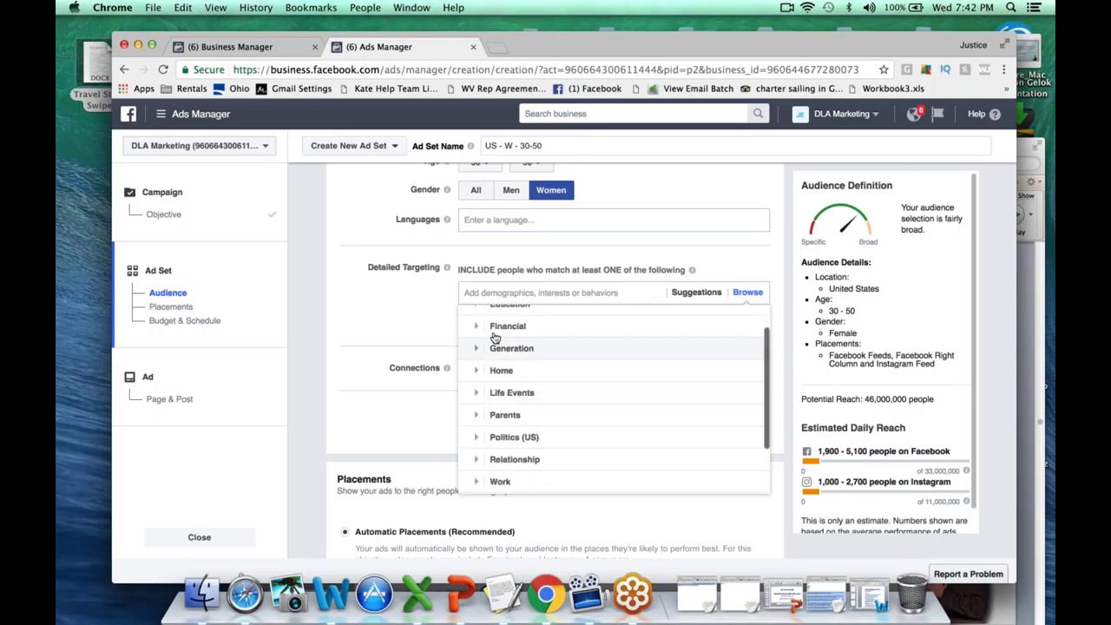
click(478, 328)
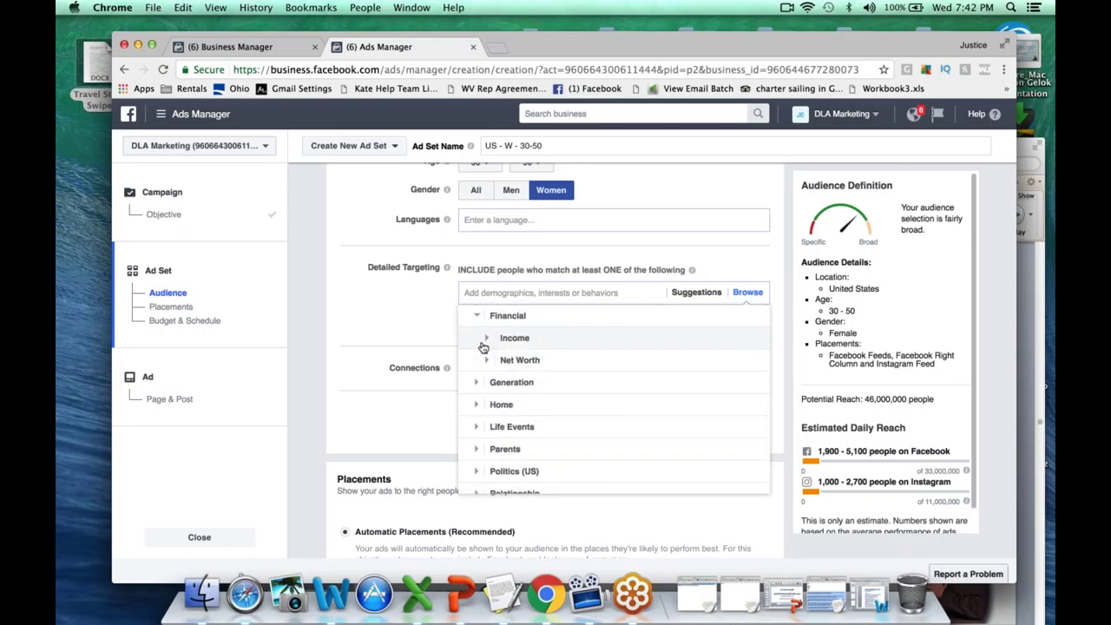
click(491, 341)
click(490, 320)
scroll(490, 348, up, 1)
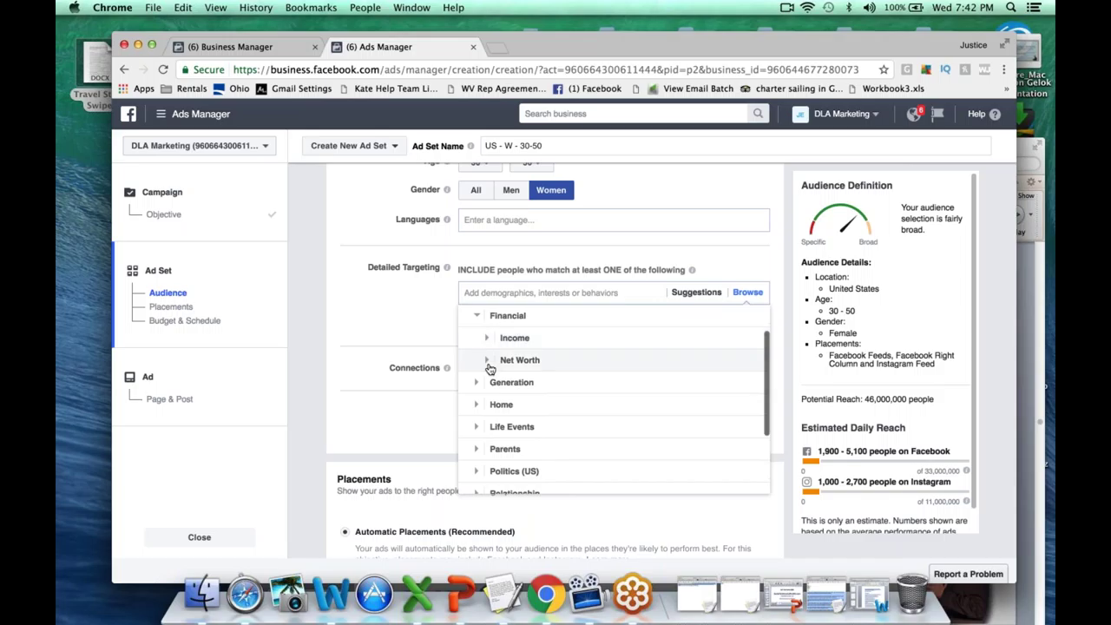
click(489, 366)
click(488, 317)
scroll(528, 459, down, 2)
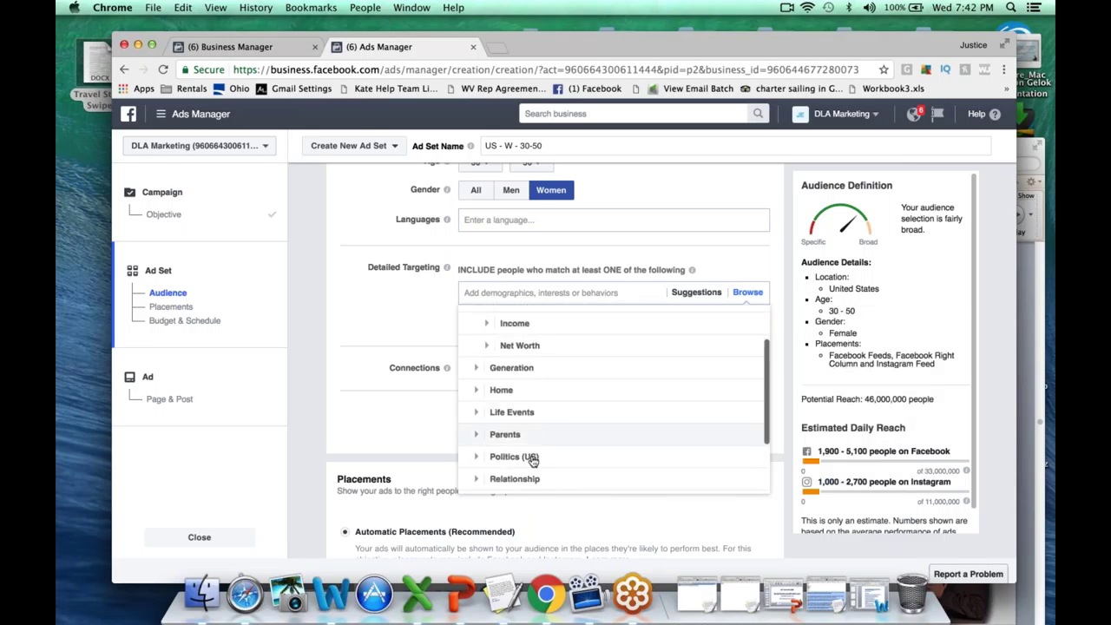
scroll(488, 430, down, 2)
scroll(521, 405, up, 4)
scroll(523, 405, up, 2)
scroll(523, 405, down, 3)
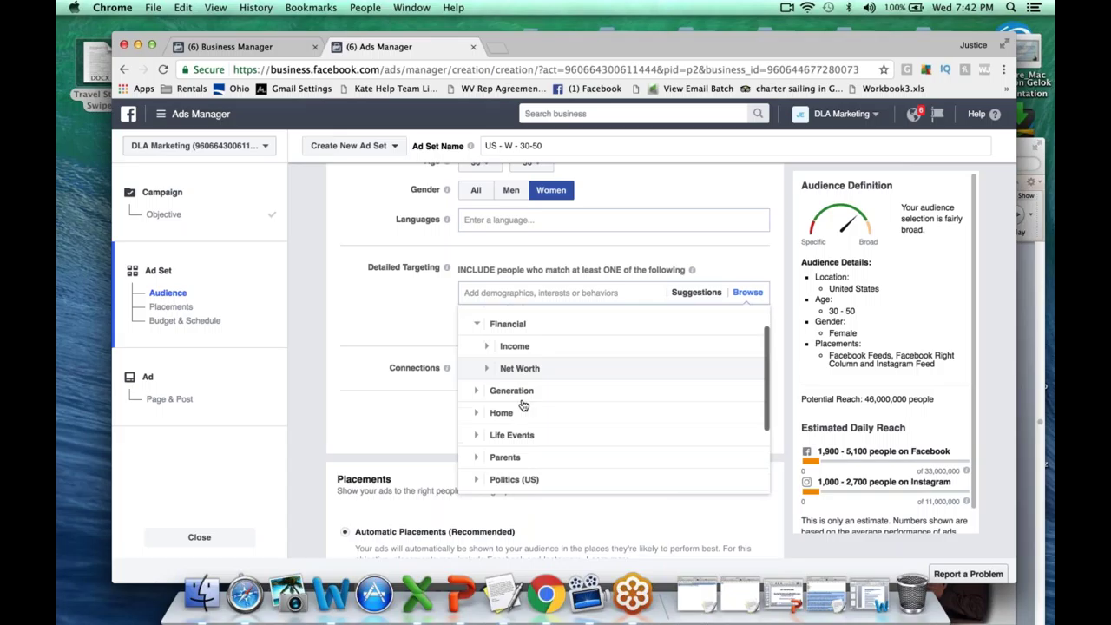
scroll(523, 406, down, 3)
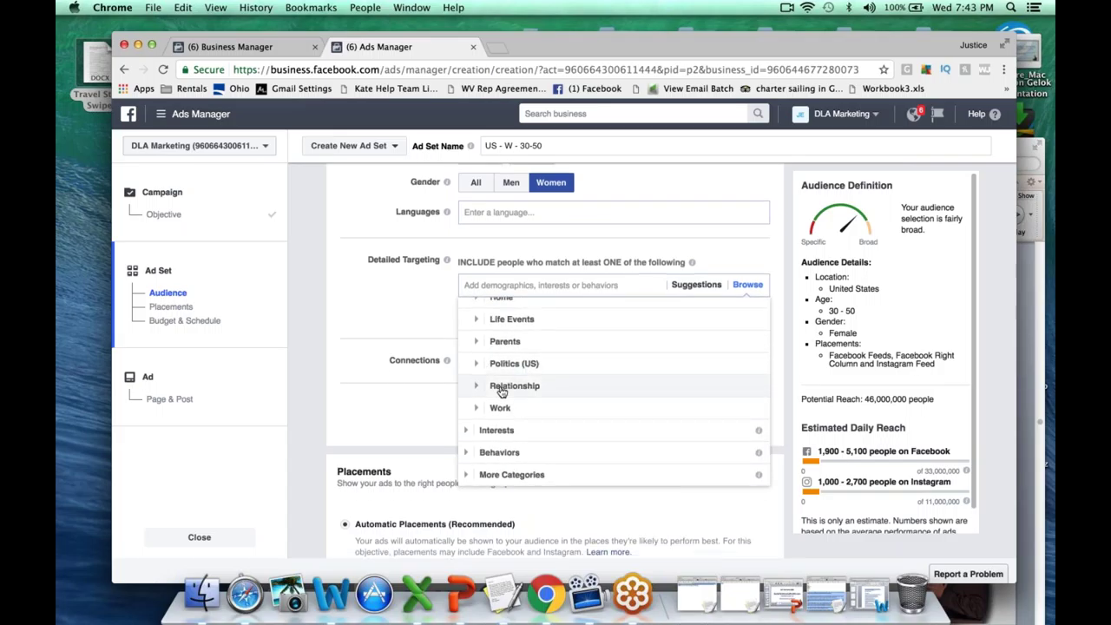
- Include Parents (All) from the All Parents demographics in the detailed targeting and highlight the potential reach figure
scroll(503, 387, up, 1)
click(476, 359)
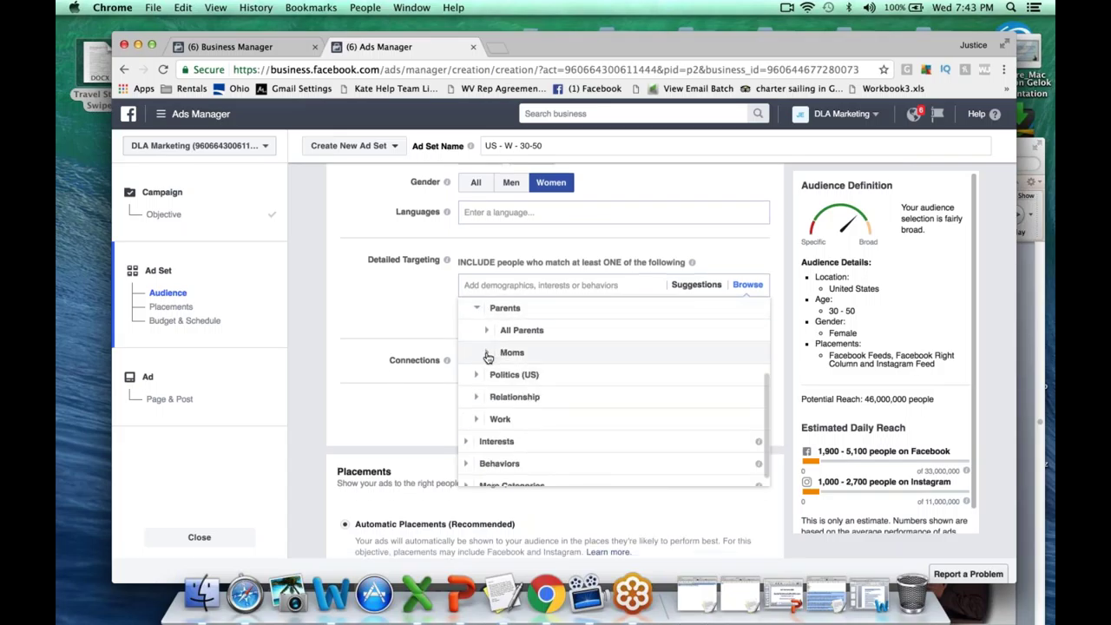
click(486, 354)
scroll(521, 356, up, 1)
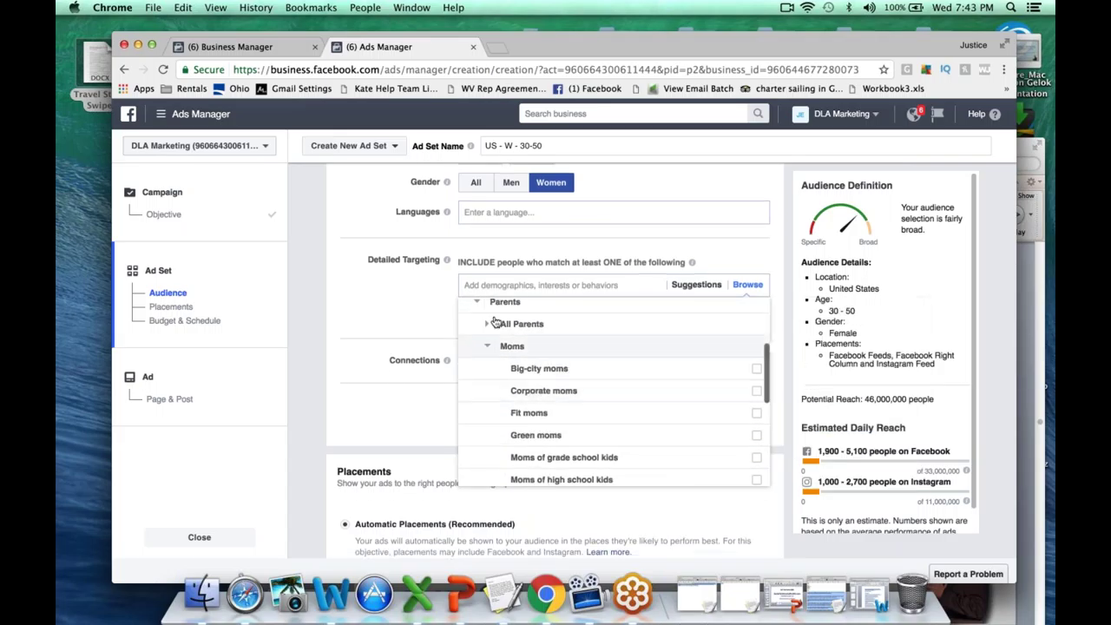
click(488, 322)
scroll(747, 444, down, 2)
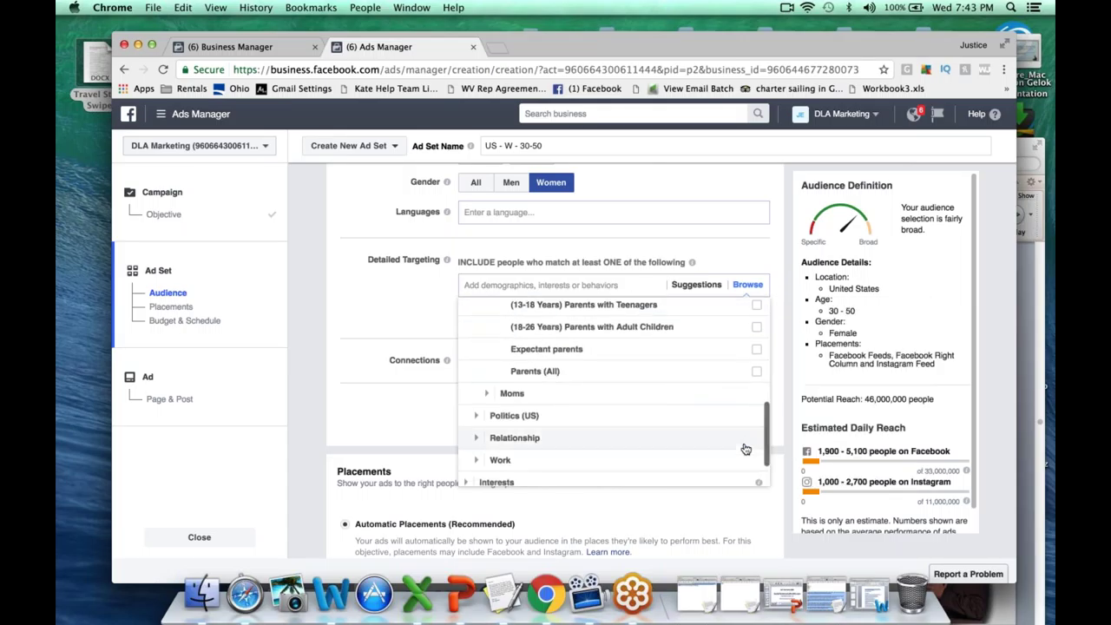
click(756, 388)
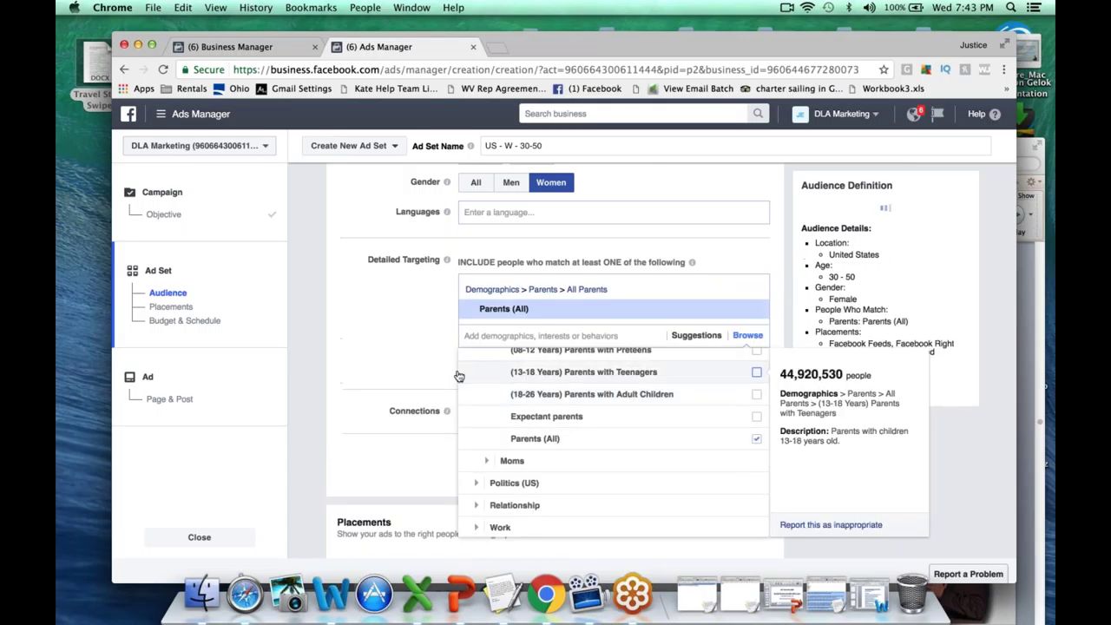
click(328, 356)
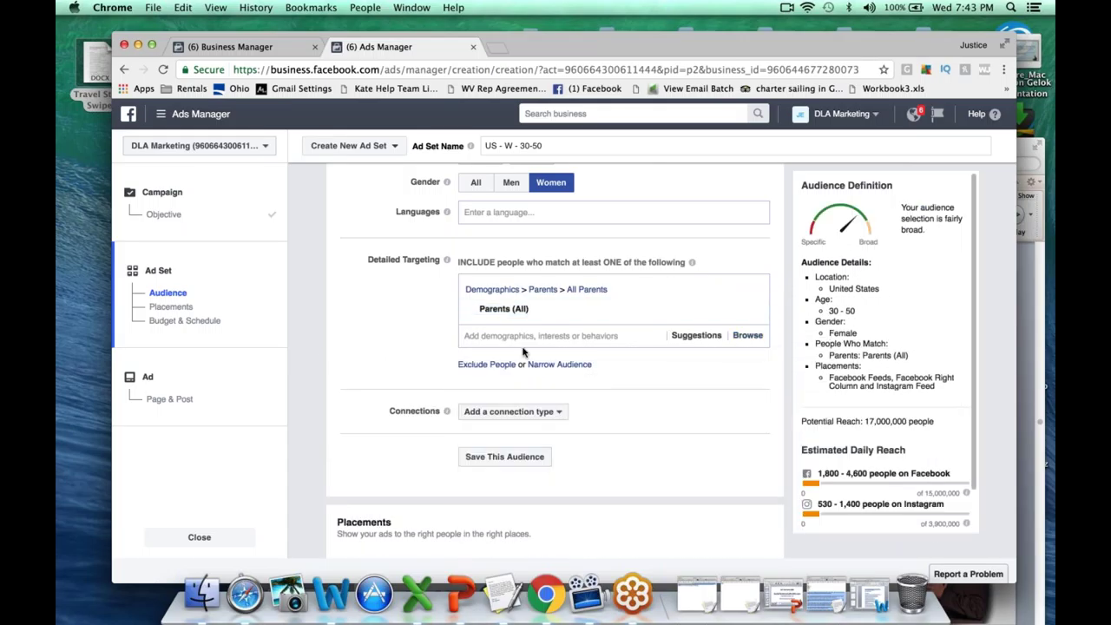
drag(868, 421, 951, 422)
triple_click(942, 422)
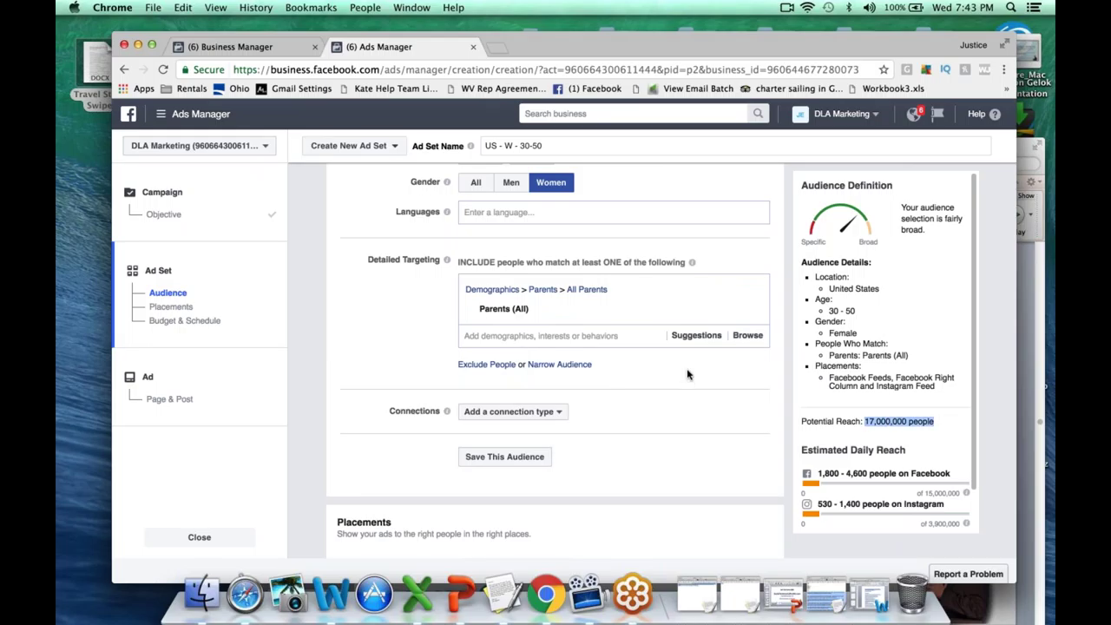
- Add a narrowing condition to the audience and look through its Behaviors categories
scroll(687, 382, up, 2)
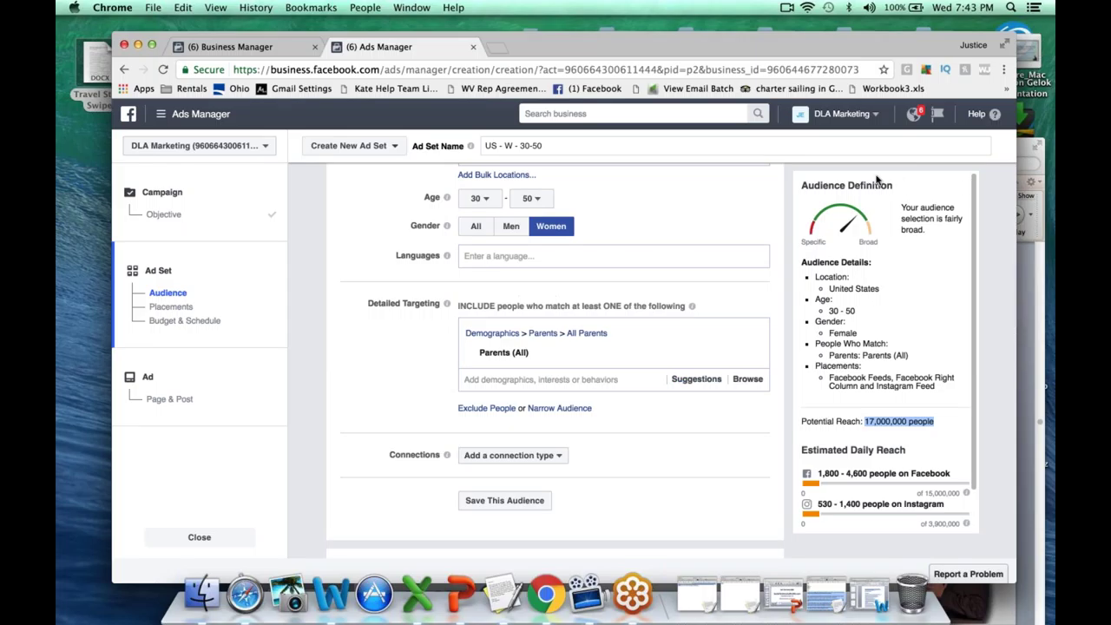
scroll(647, 410, down, 3)
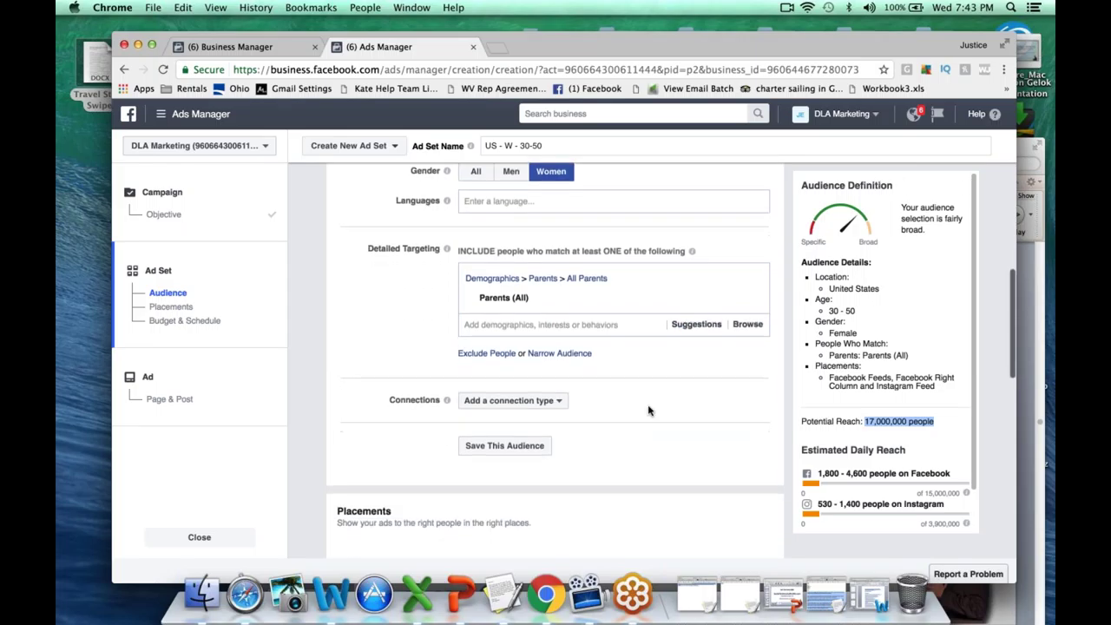
click(559, 355)
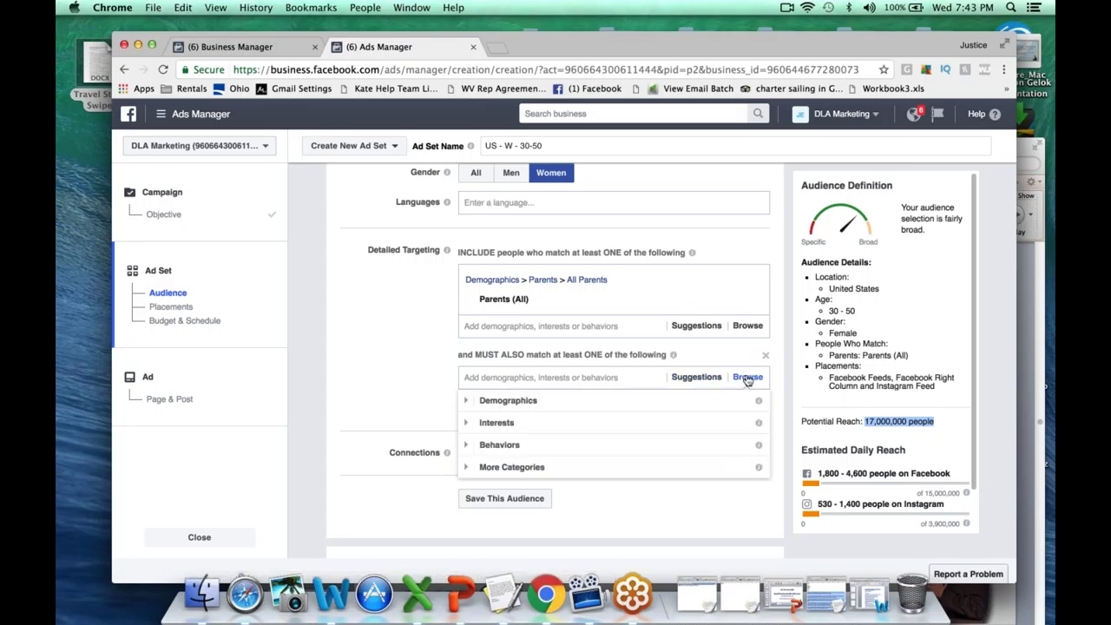
click(469, 445)
scroll(540, 467, down, 5)
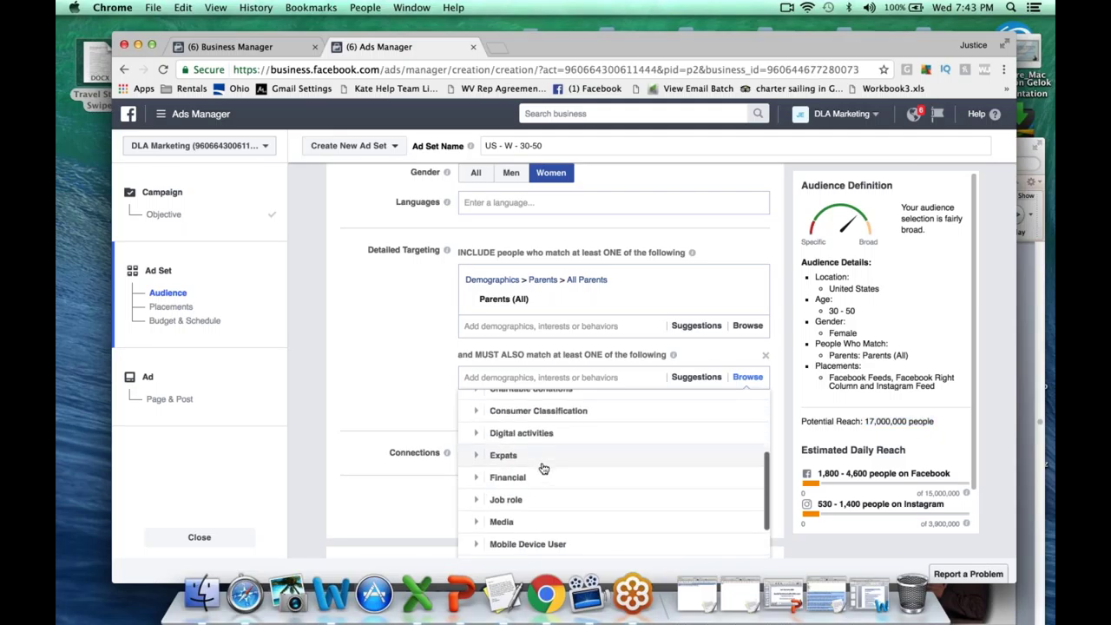
scroll(542, 469, down, 4)
scroll(543, 464, up, 6)
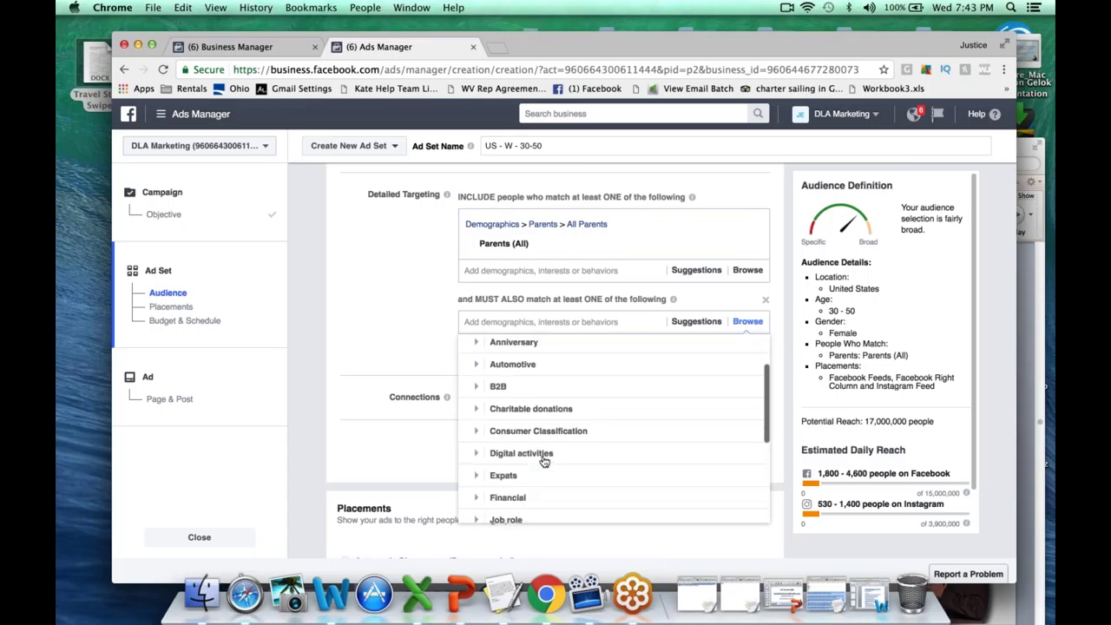
scroll(543, 461, down, 5)
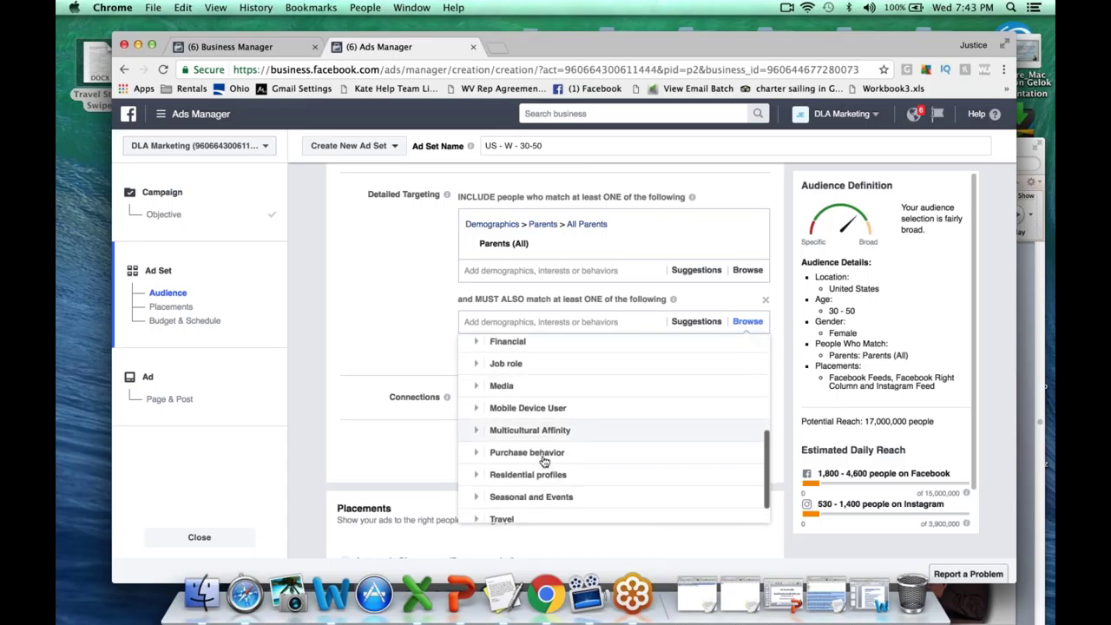
- Require the Fresh & healthy behavior from Purchase behavior > Food and drink in the narrowing condition and highlight the potential reach figure
click(476, 452)
scroll(533, 435, down, 3)
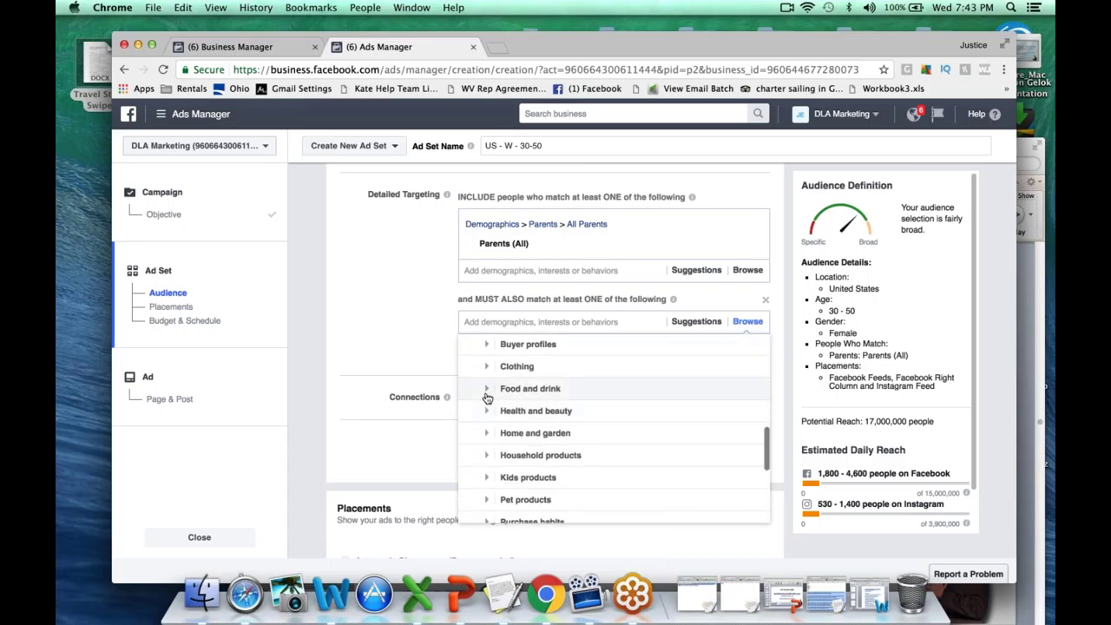
click(487, 397)
scroll(487, 397, down, 1)
scroll(520, 499, down, 3)
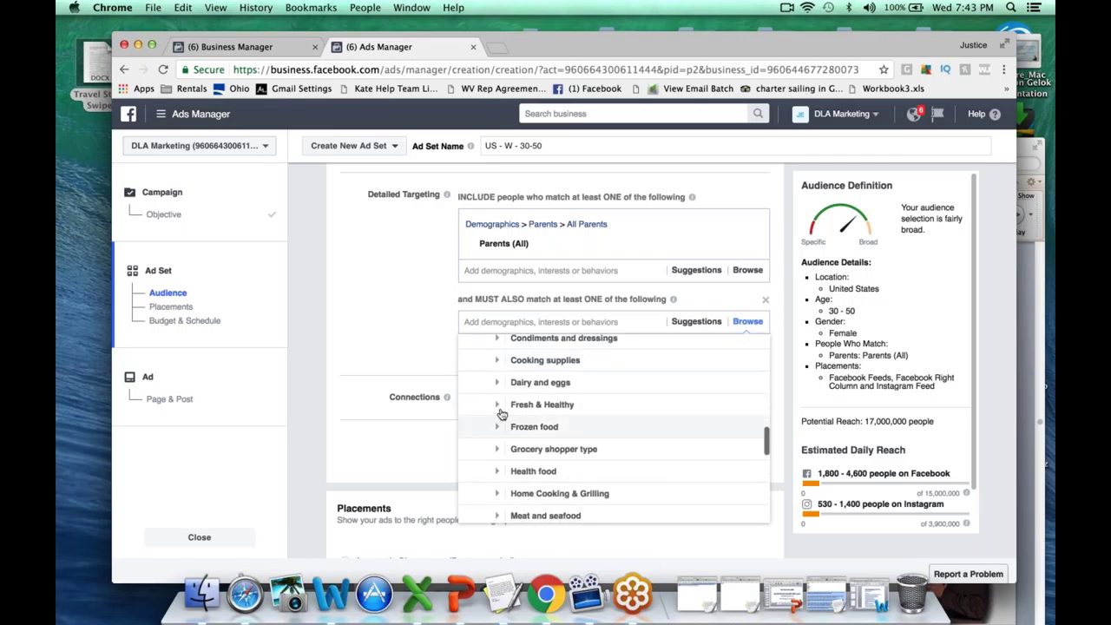
click(497, 405)
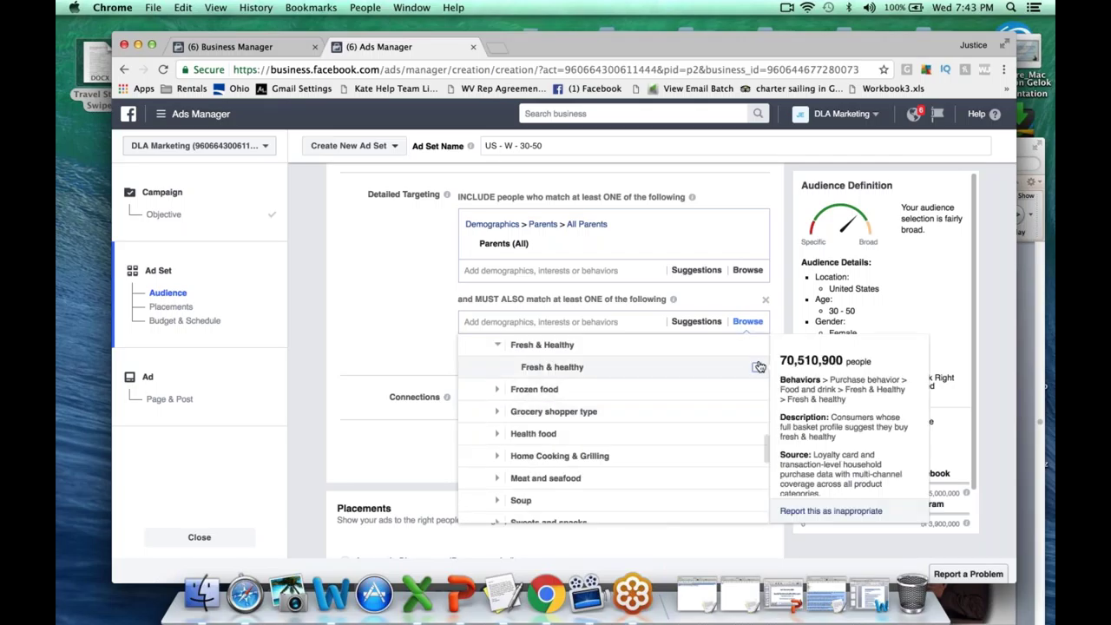
click(757, 367)
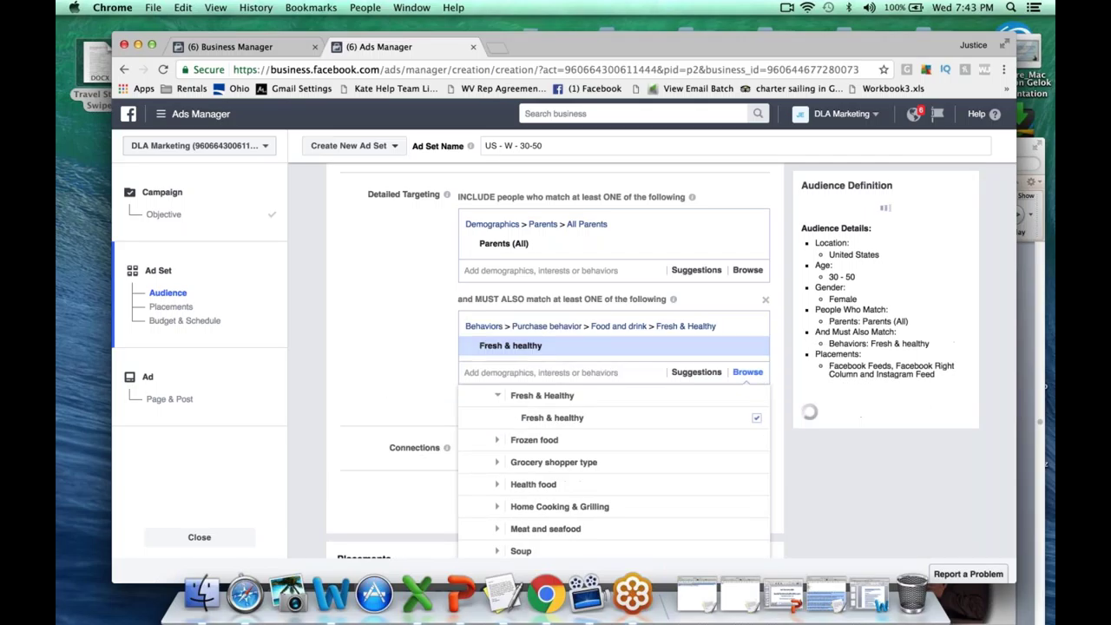
click(298, 316)
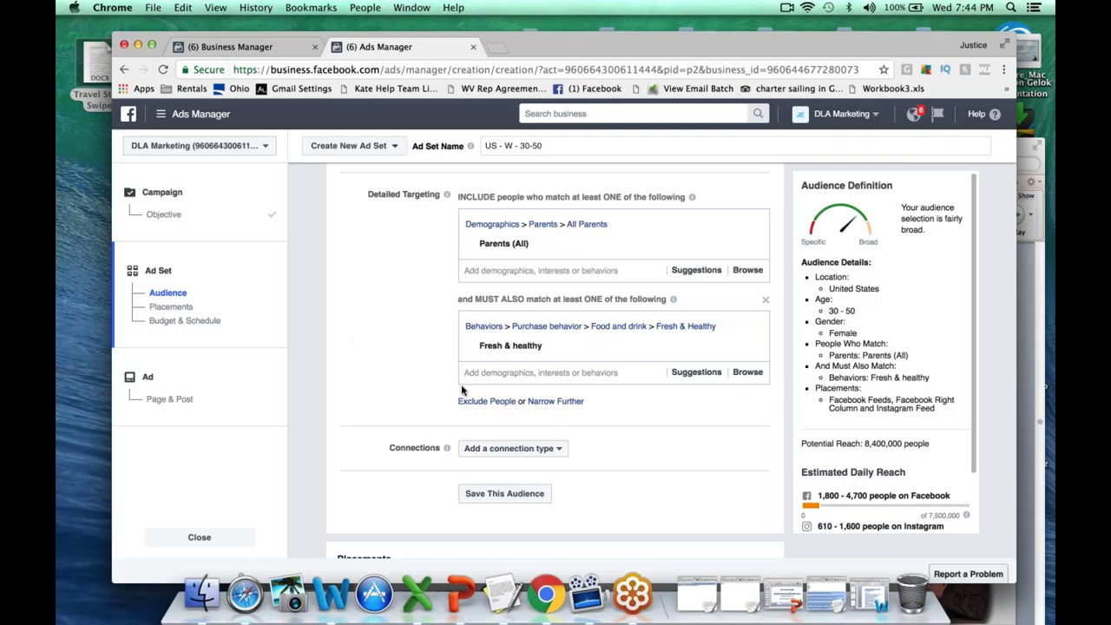
mouse_move(499, 348)
drag(864, 444, 938, 446)
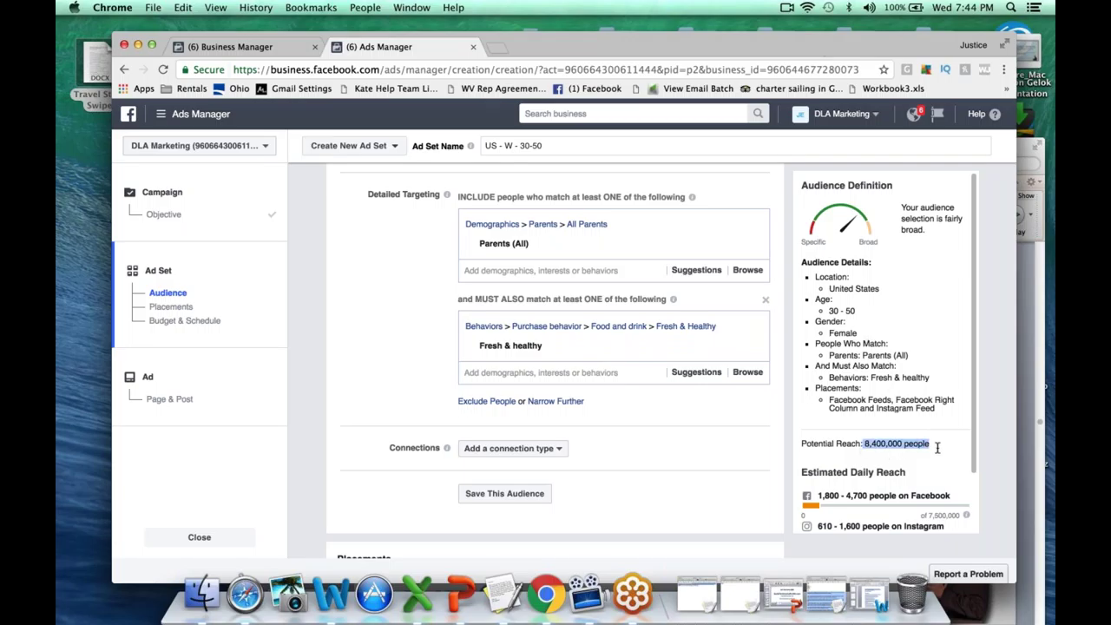
- Narrow the audience further to people interested in Jillian Michaels (personal trainer)
click(546, 402)
text(Jillian)
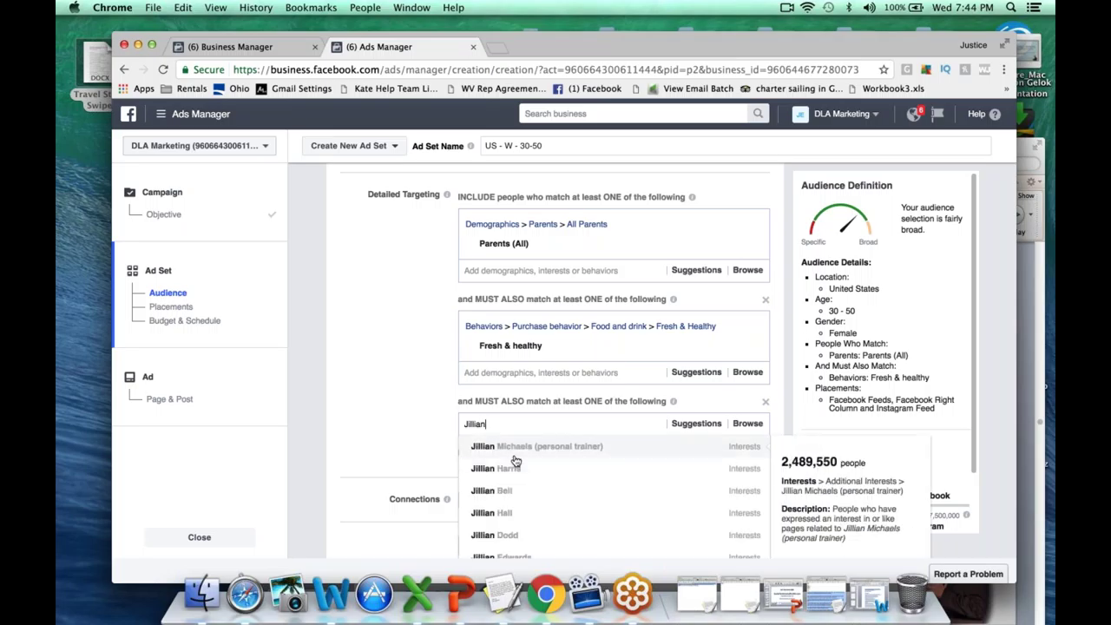
click(514, 453)
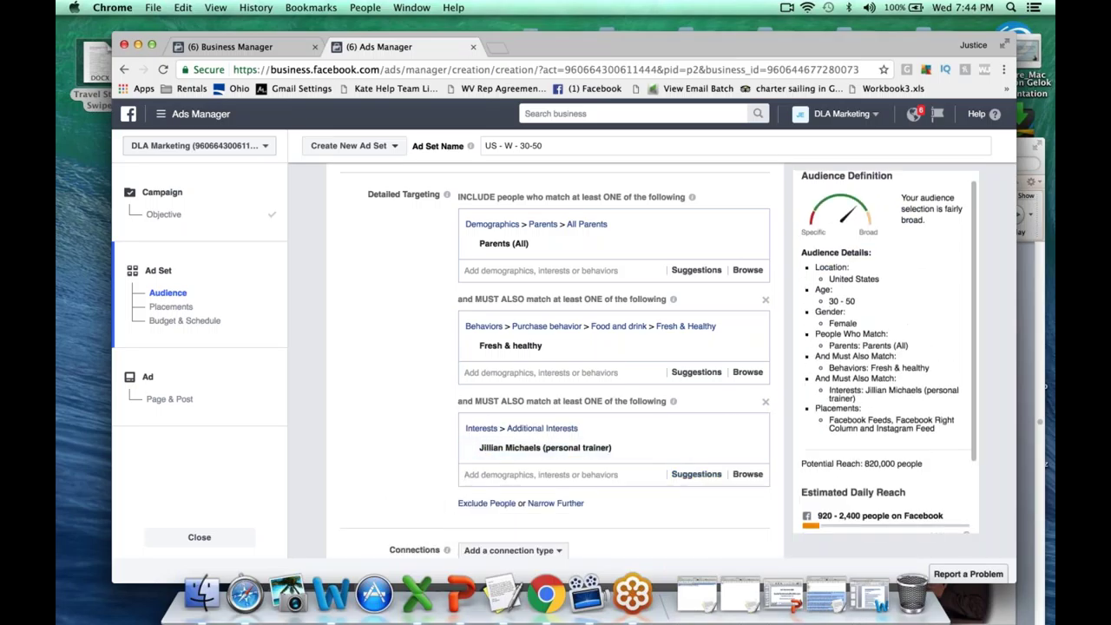
- Highlight the potential reach figure, and add another narrowing condition with its Behaviors categories expanded
scroll(924, 447, down, 2)
drag(863, 421, 933, 421)
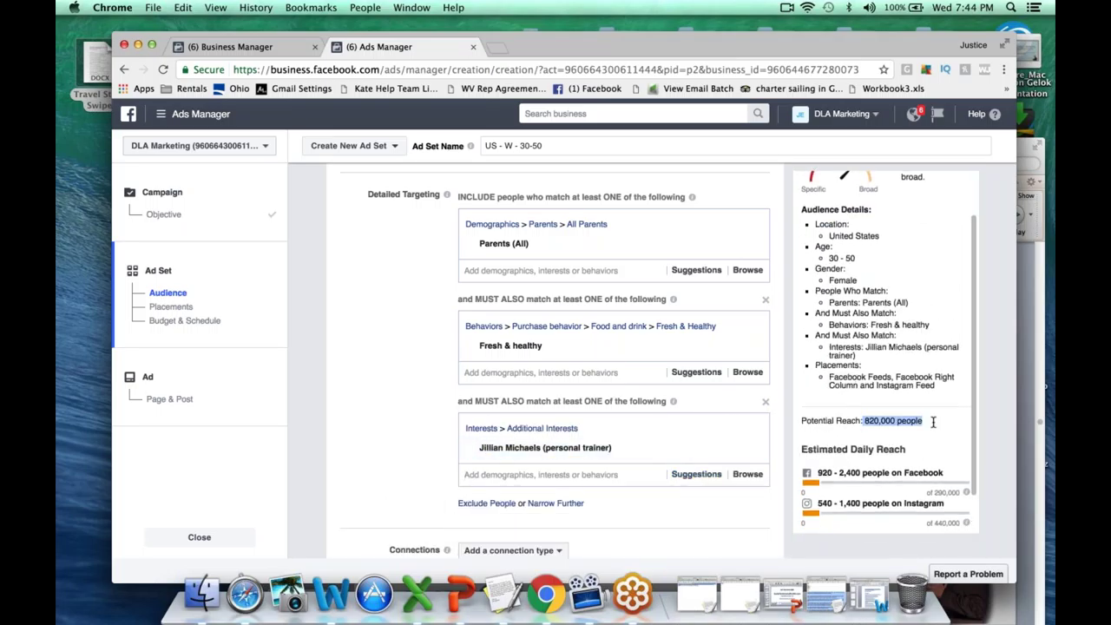
scroll(556, 365, down, 3)
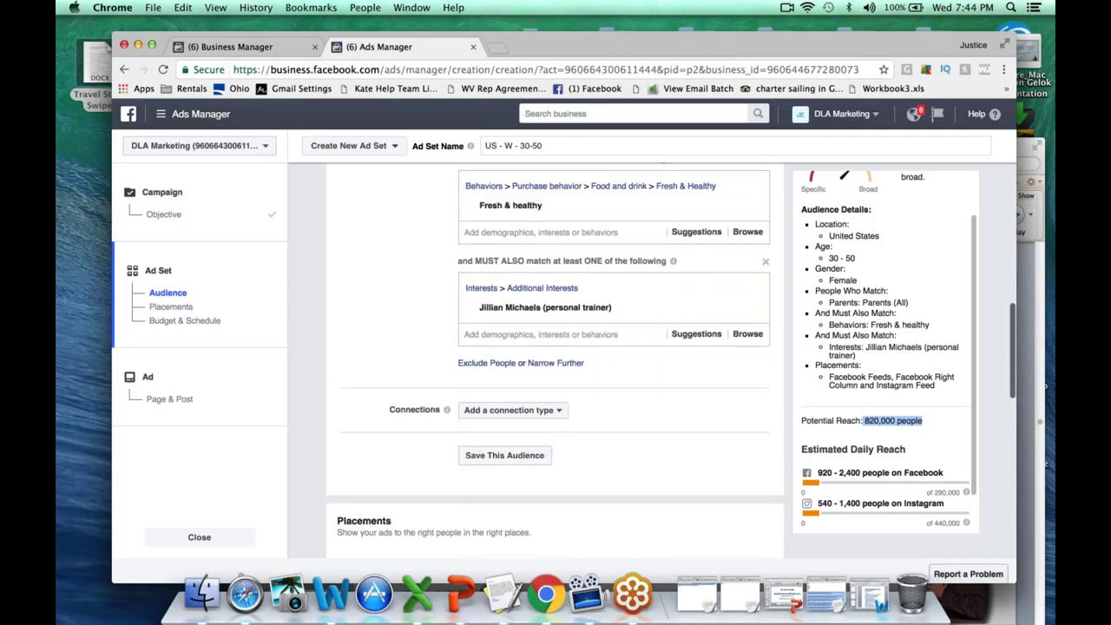
click(555, 363)
click(747, 386)
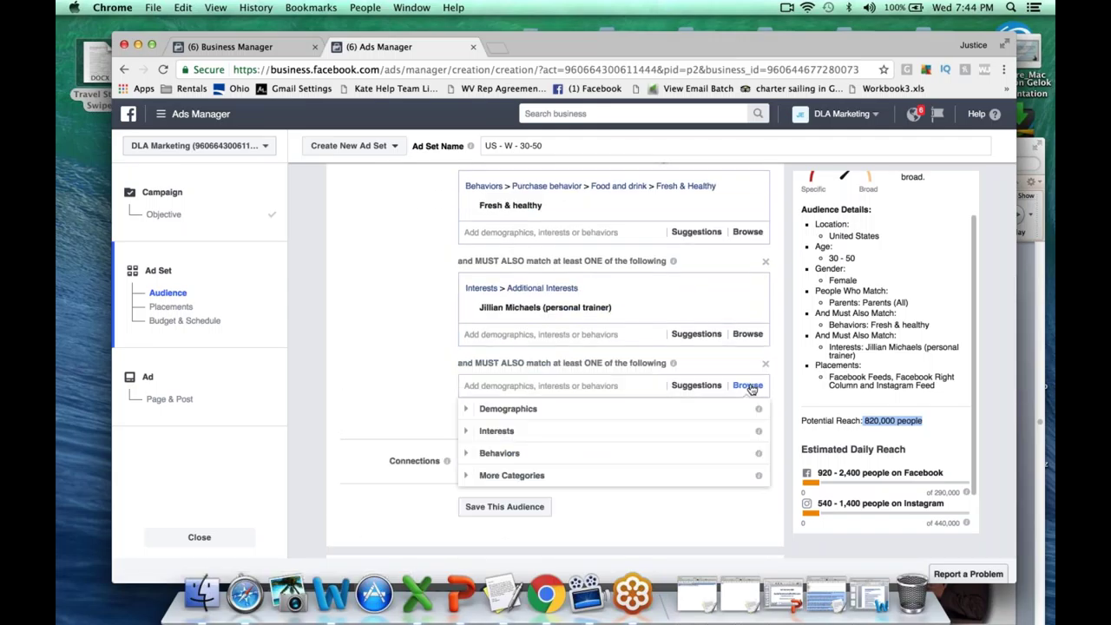
click(466, 453)
scroll(652, 547, down, 5)
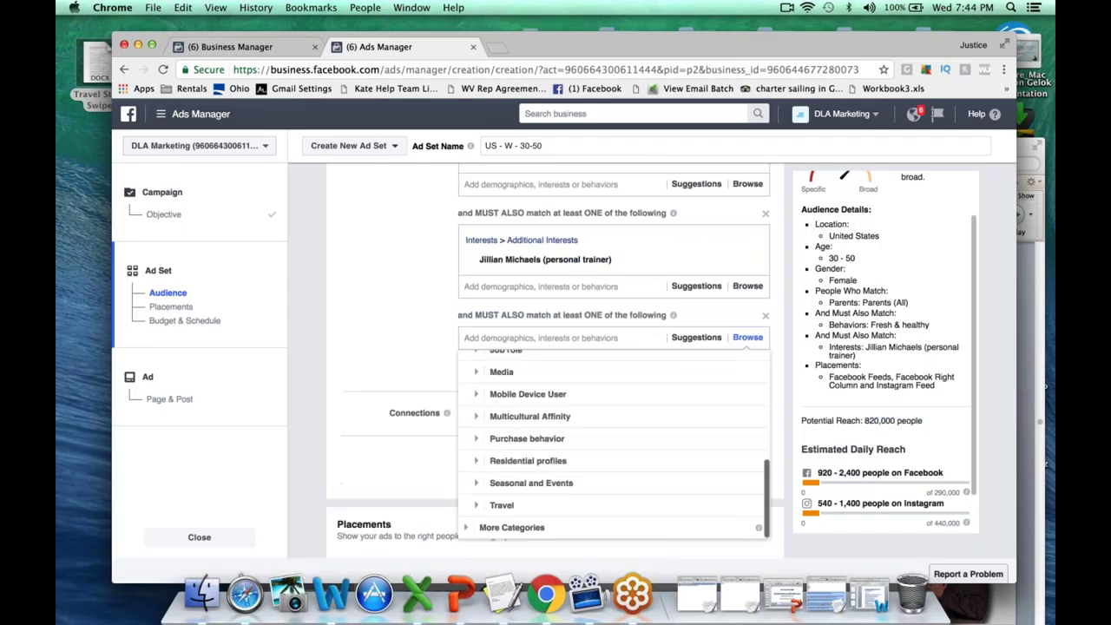
- Require Fitness or Running from Purchase behavior > Sports and outdoors in the new narrowing condition
scroll(476, 434, up, 1)
click(477, 475)
scroll(628, 473, down, 5)
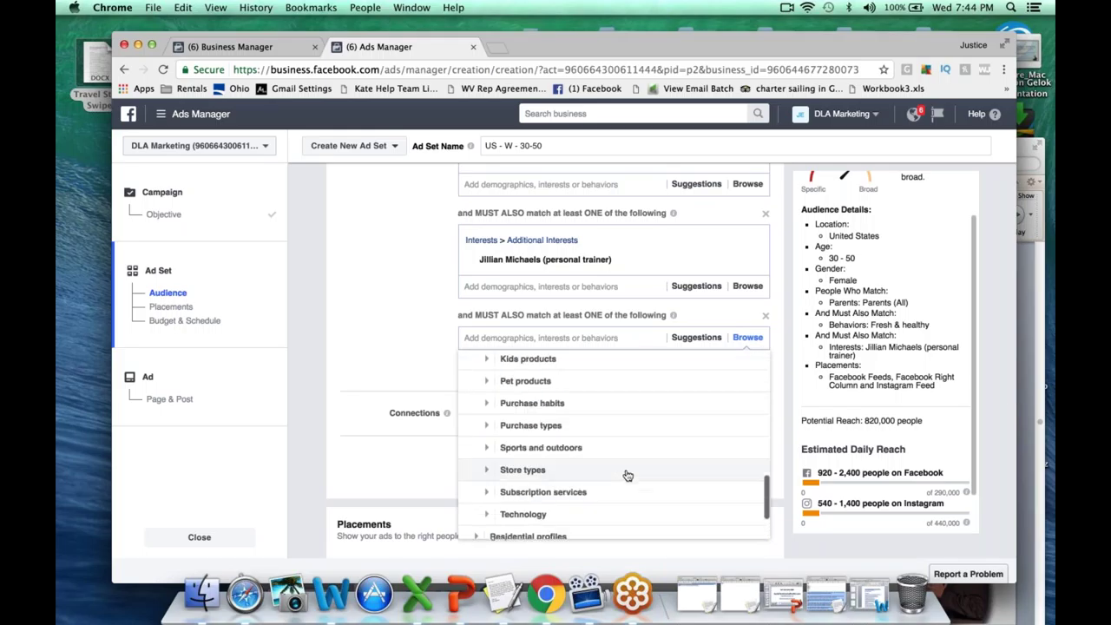
click(490, 447)
scroll(499, 443, down, 2)
mouse_move(508, 465)
scroll(509, 464, down, 1)
click(755, 417)
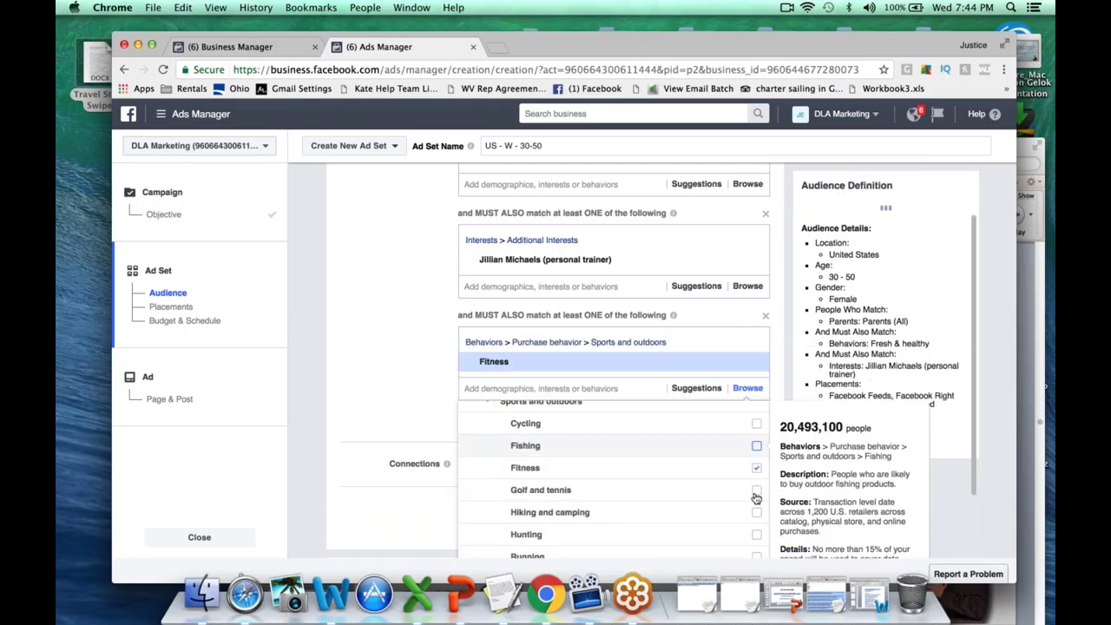
scroll(757, 508, down, 2)
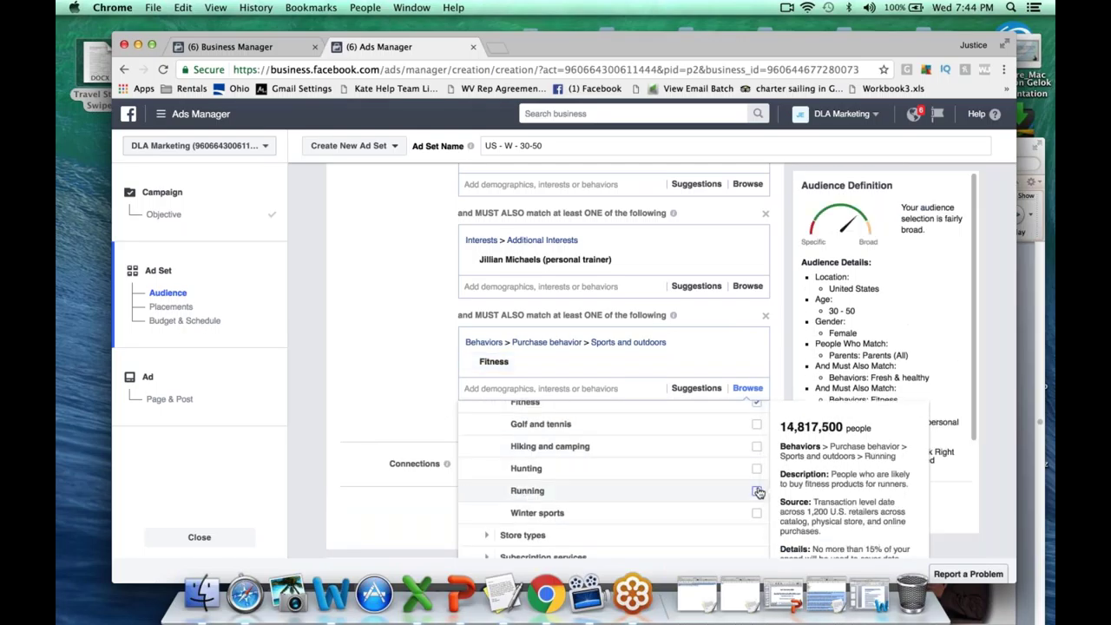
click(756, 491)
click(686, 335)
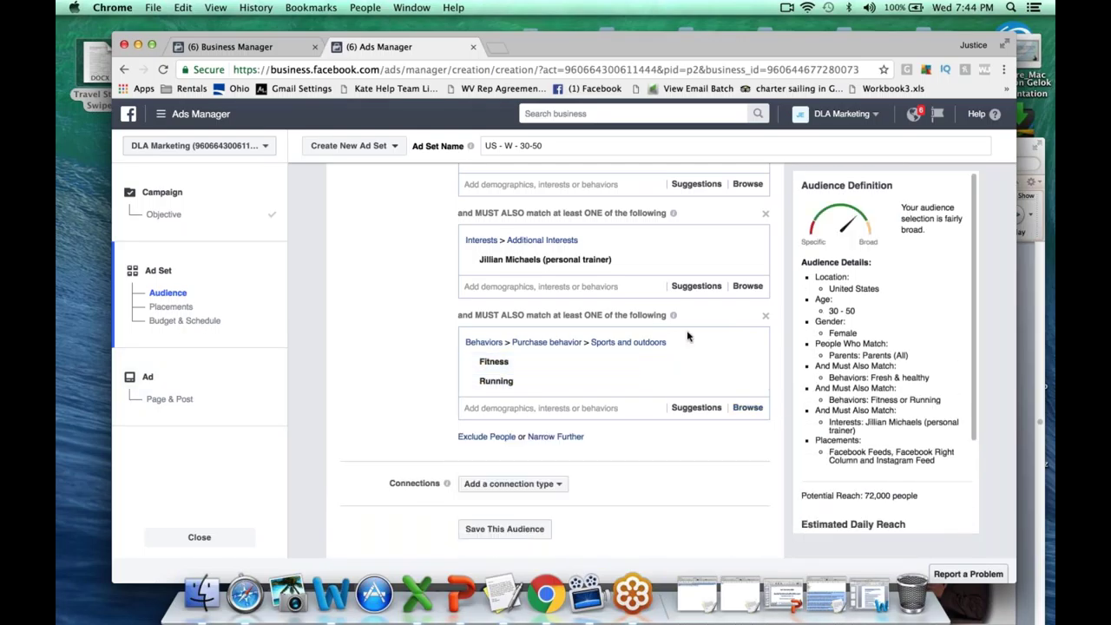
- Review the stacked detailed targeting conditions, from Parents (All) through the Sports and outdoors behaviors
scroll(680, 359, up, 3)
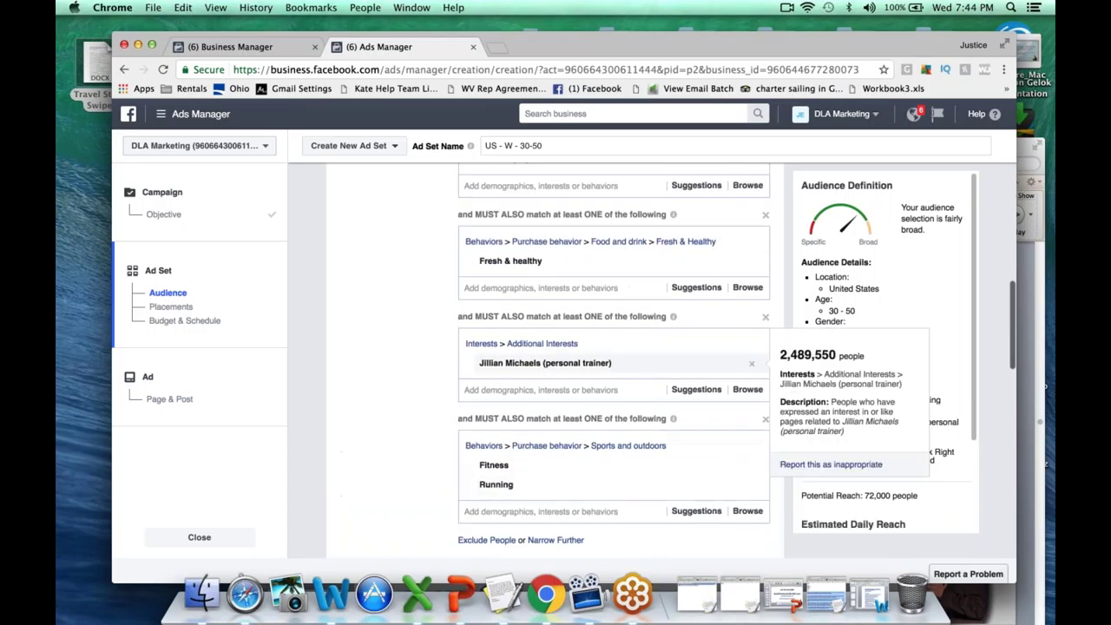
scroll(680, 360, up, 3)
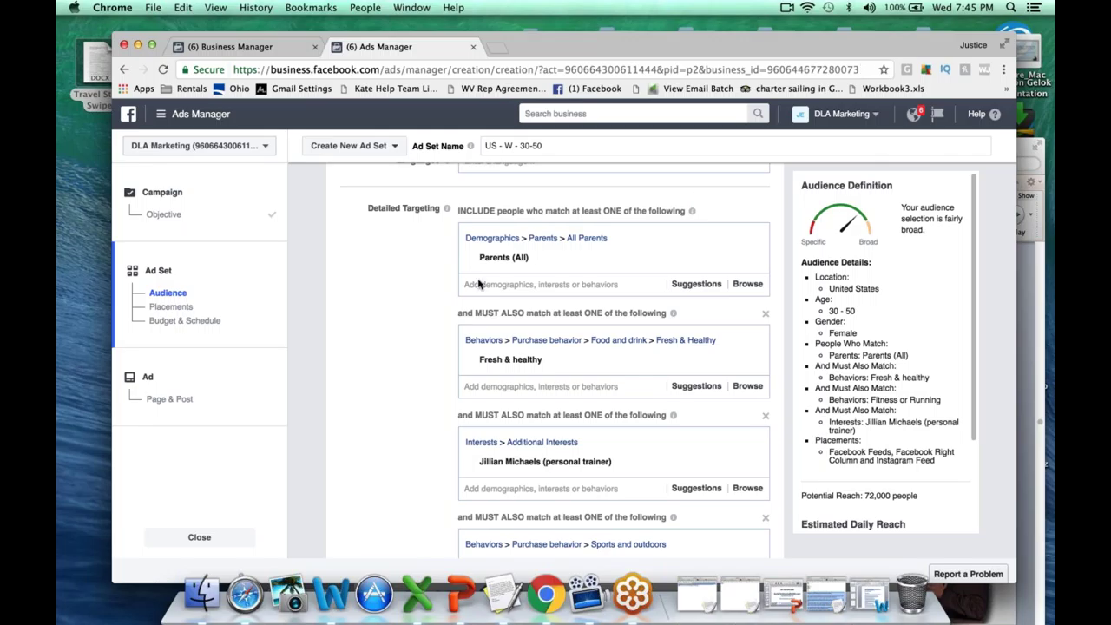
scroll(476, 285, down, 1)
scroll(453, 325, down, 3)
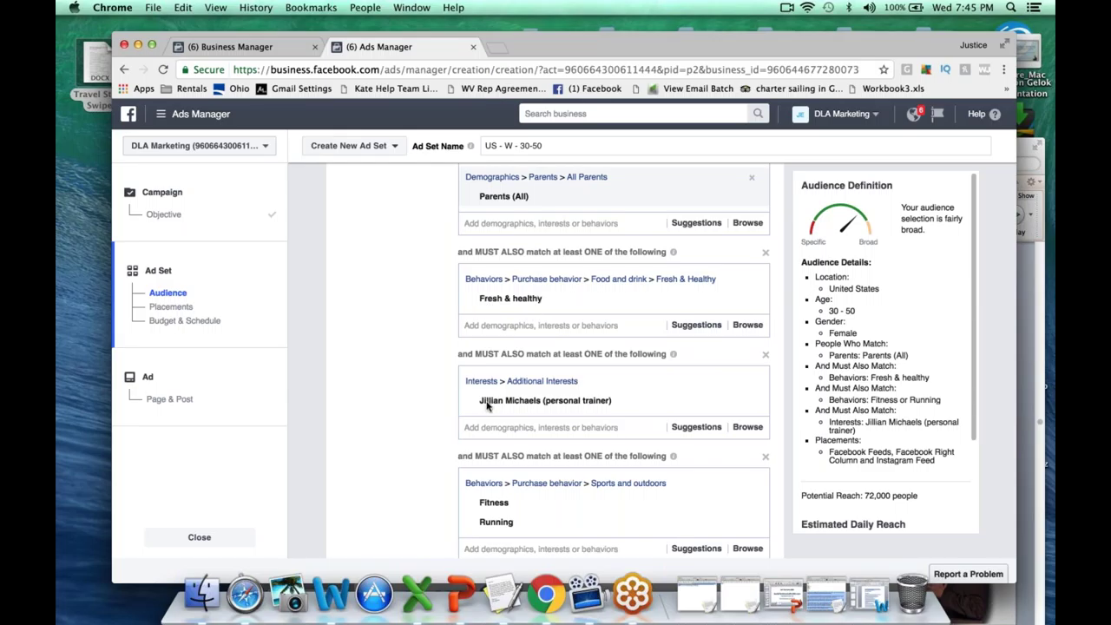
scroll(491, 399, down, 3)
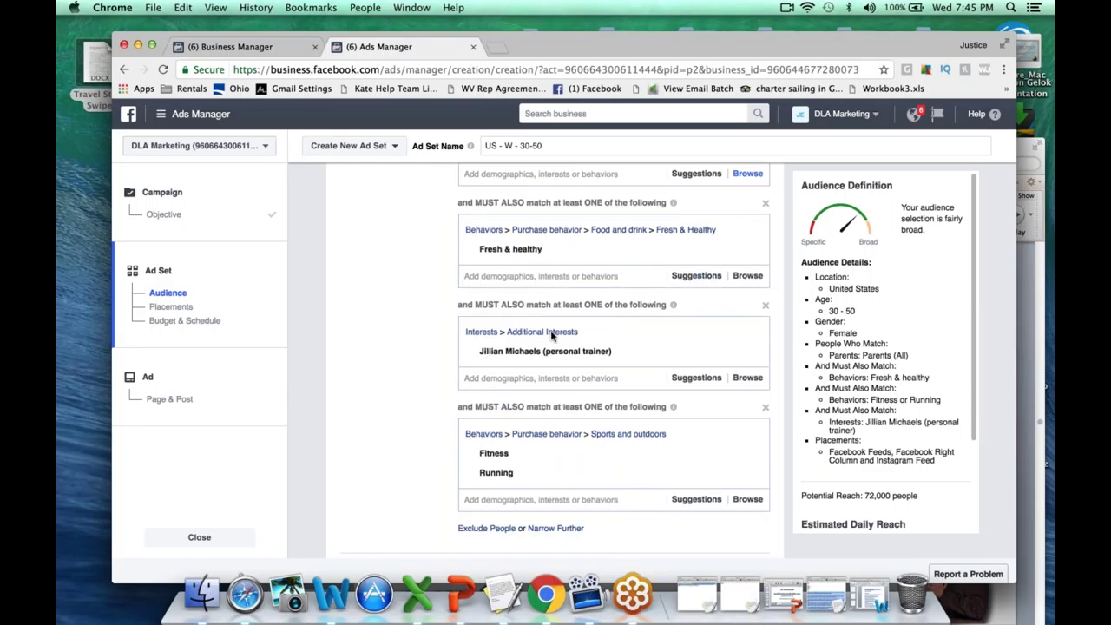
scroll(529, 381, down, 5)
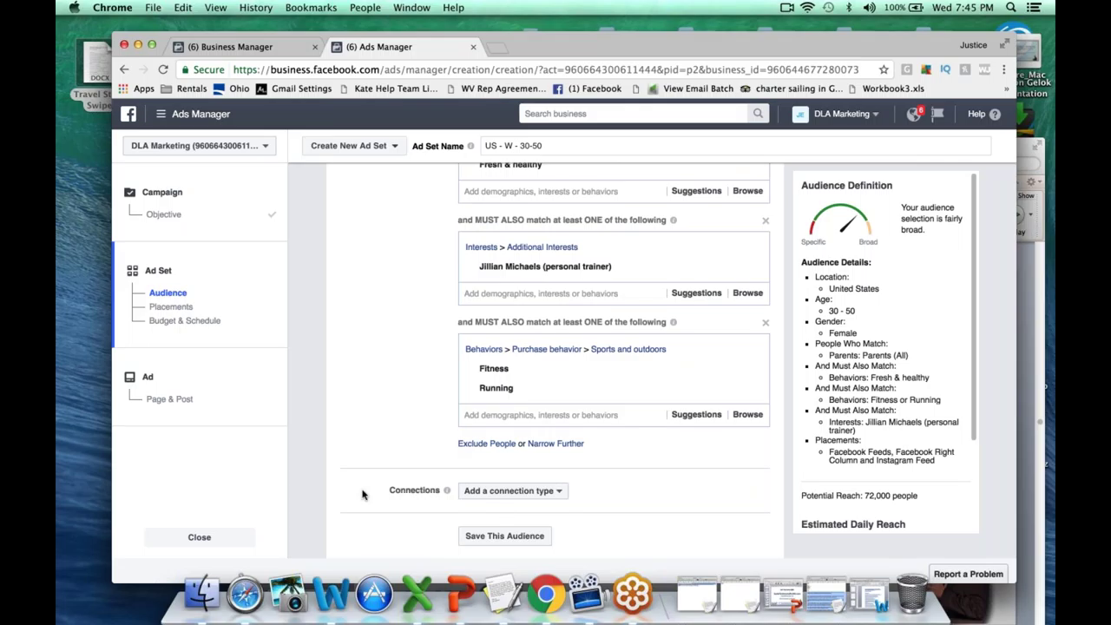
scroll(363, 494, down, 10)
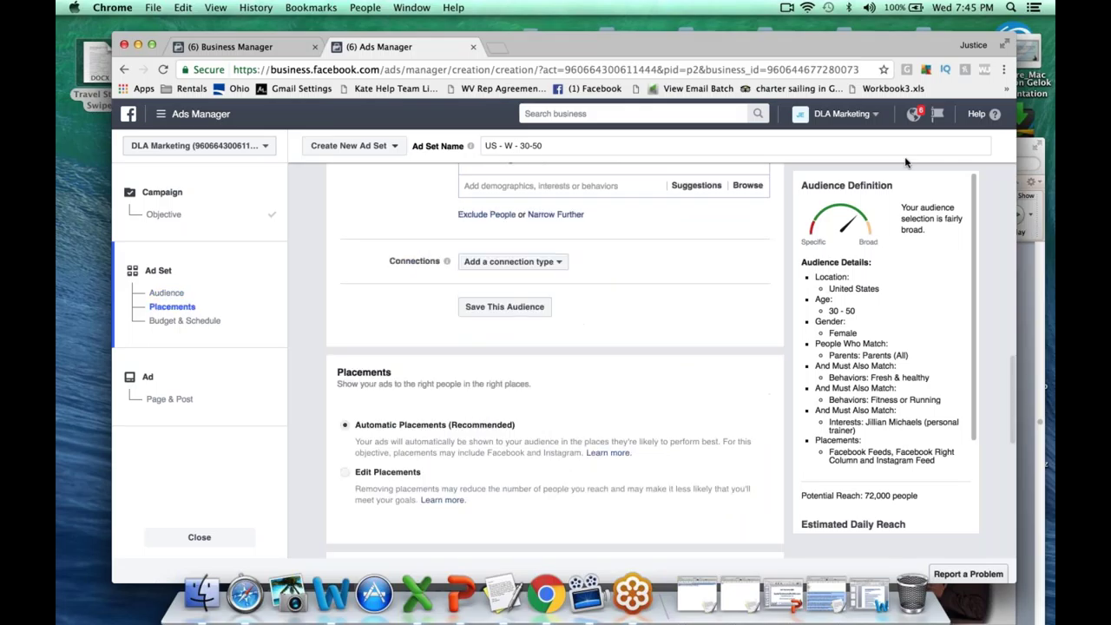
scroll(618, 334, up, 10)
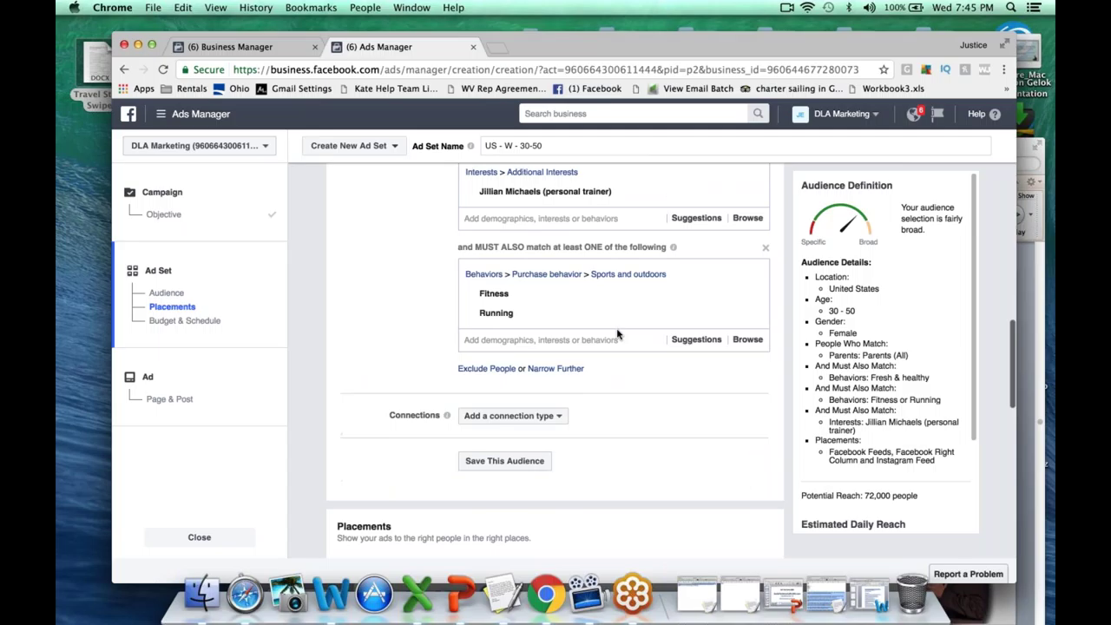
scroll(618, 334, up, 5)
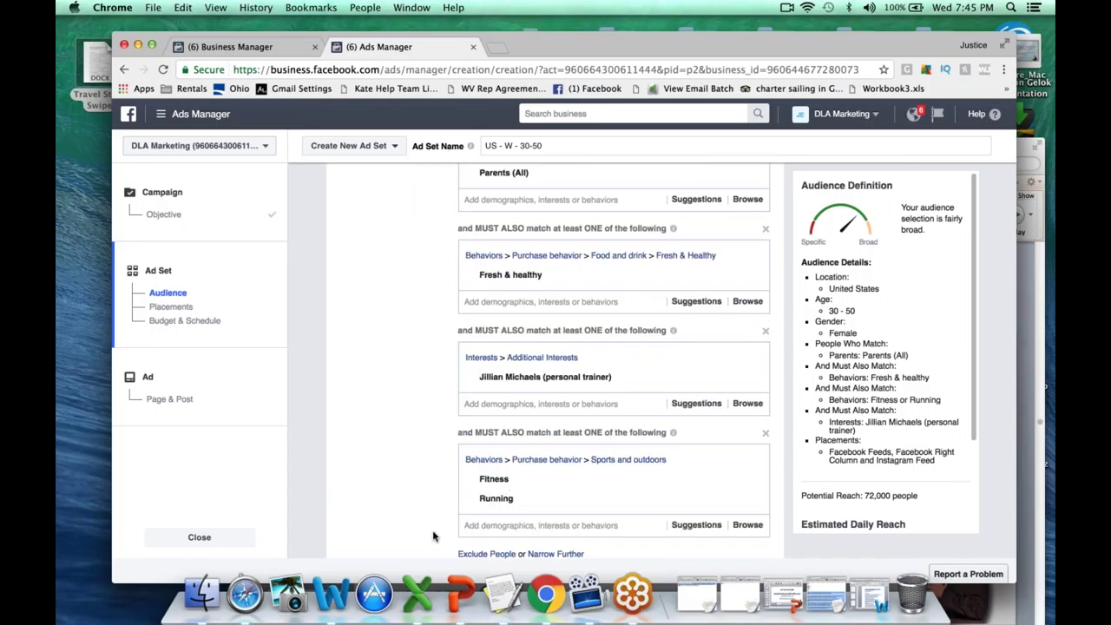
- Switch the ad set to edited placements and exclude Instagram from the platforms
scroll(425, 547, down, 13)
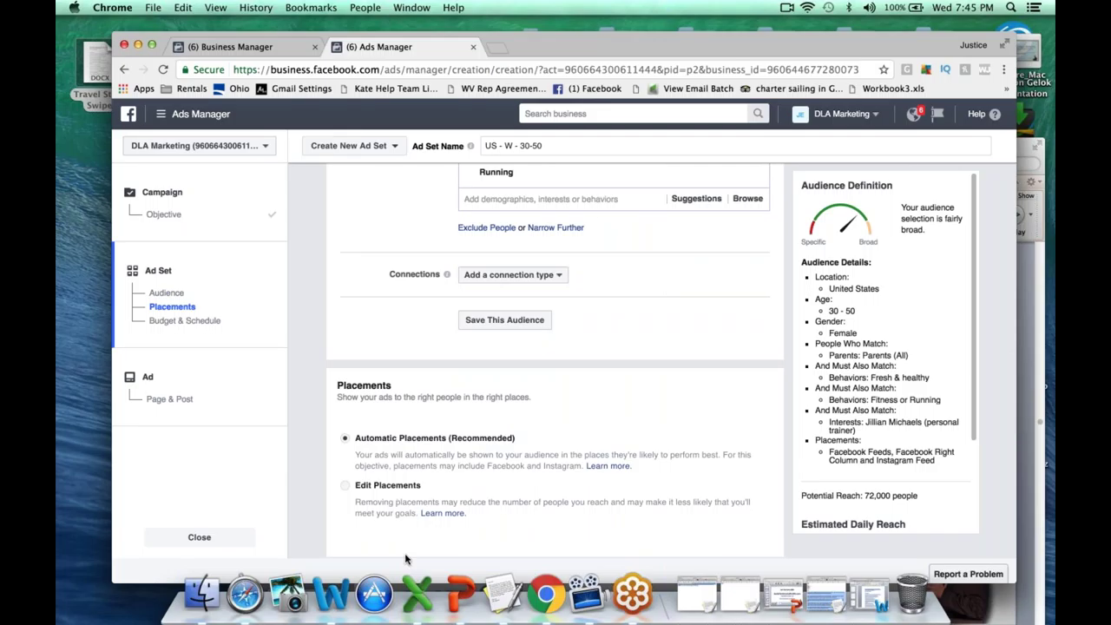
scroll(405, 558, down, 5)
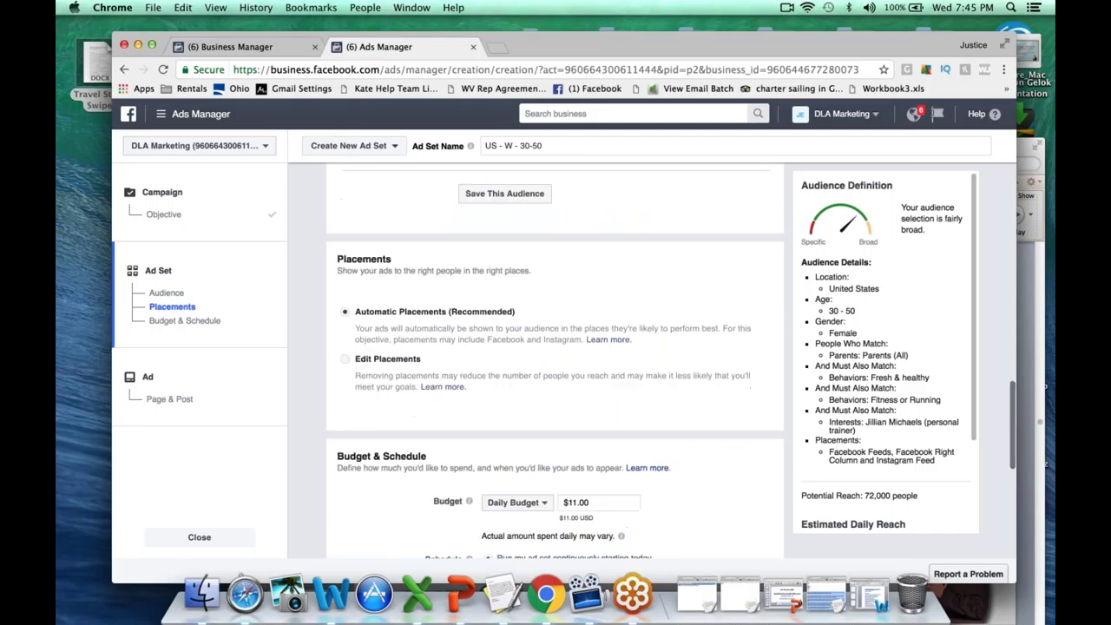
click(345, 359)
scroll(556, 365, down, 2)
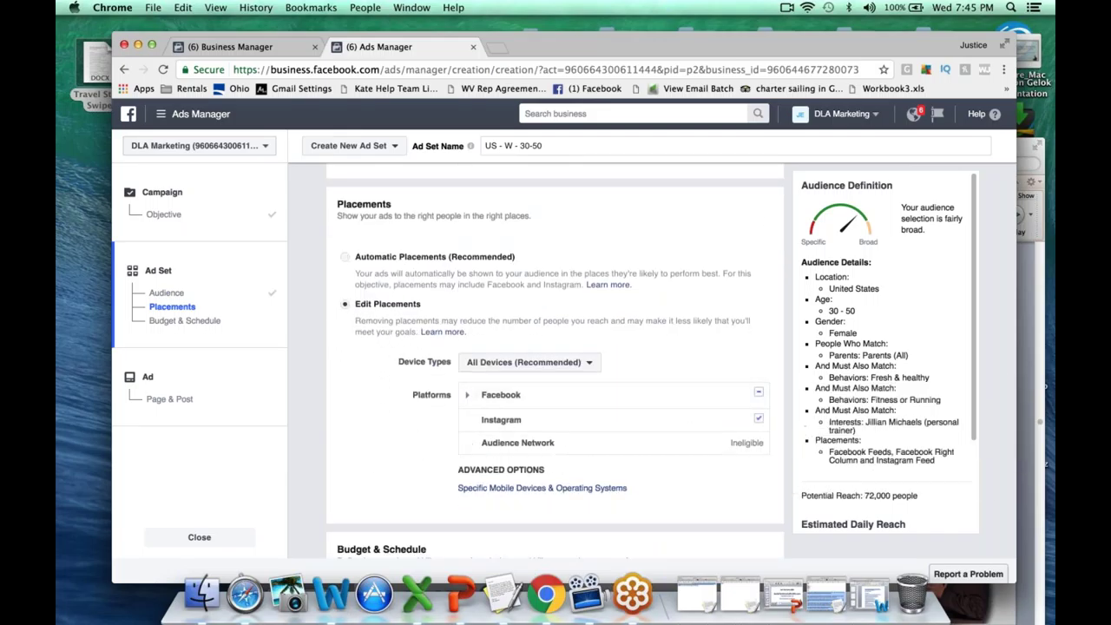
mouse_move(742, 438)
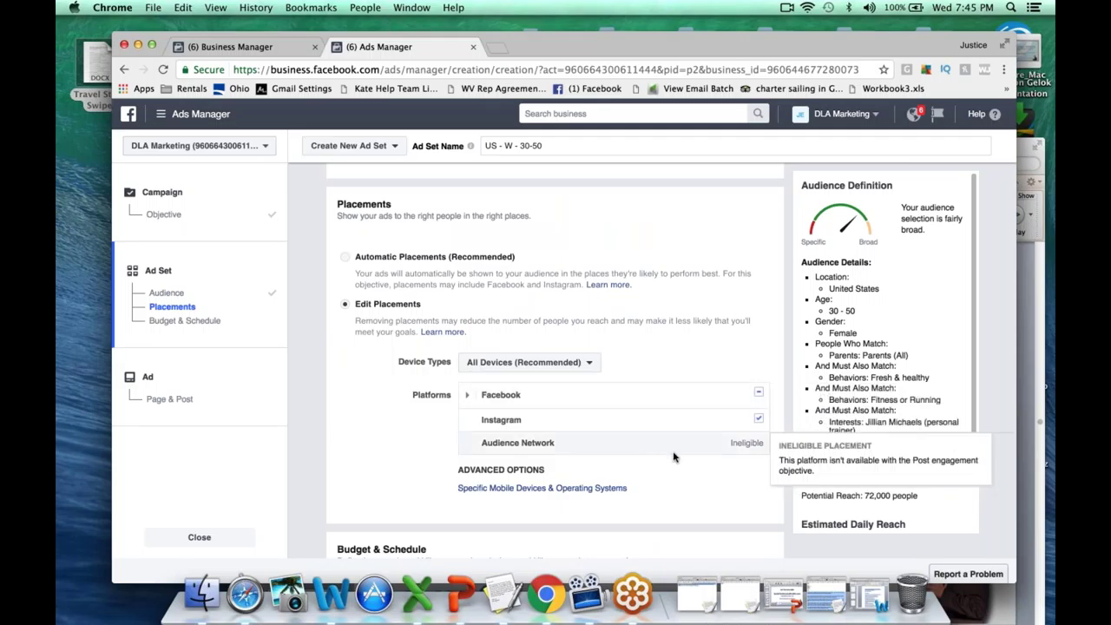
click(759, 420)
mouse_move(689, 405)
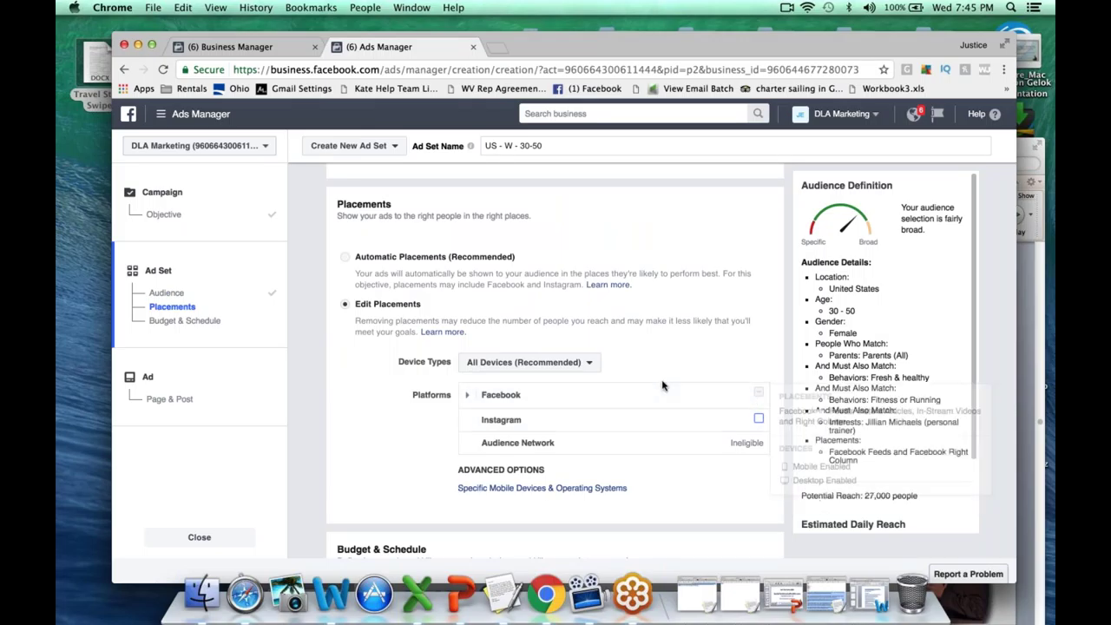
- Keep the budget type as Daily Budget, look over the bidding and delivery options, and continue to the ad setup
scroll(668, 395, down, 4)
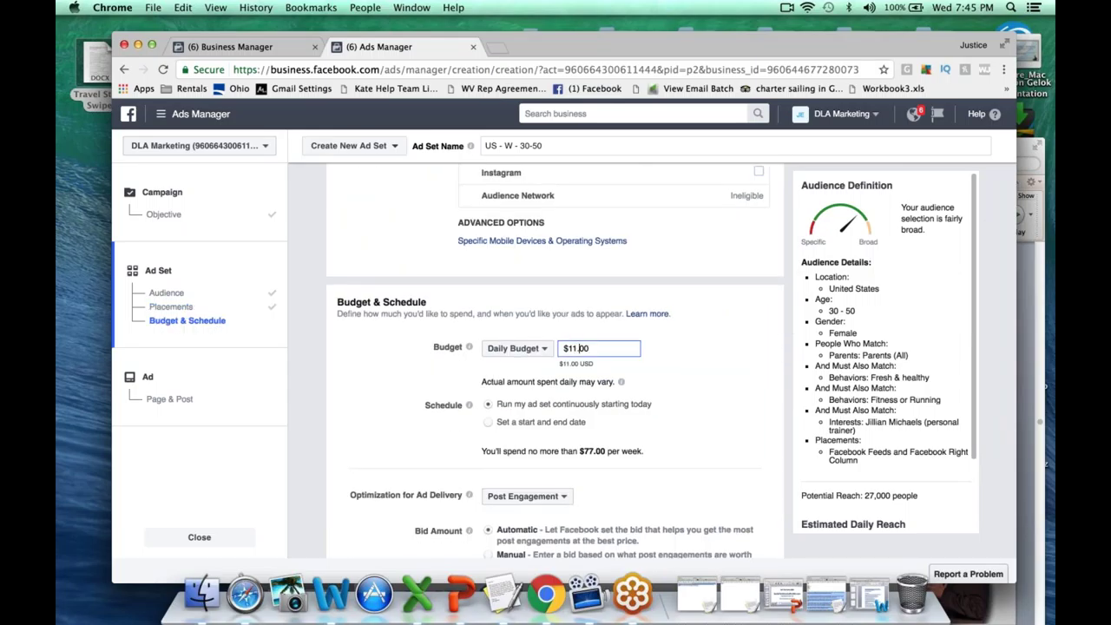
mouse_move(469, 347)
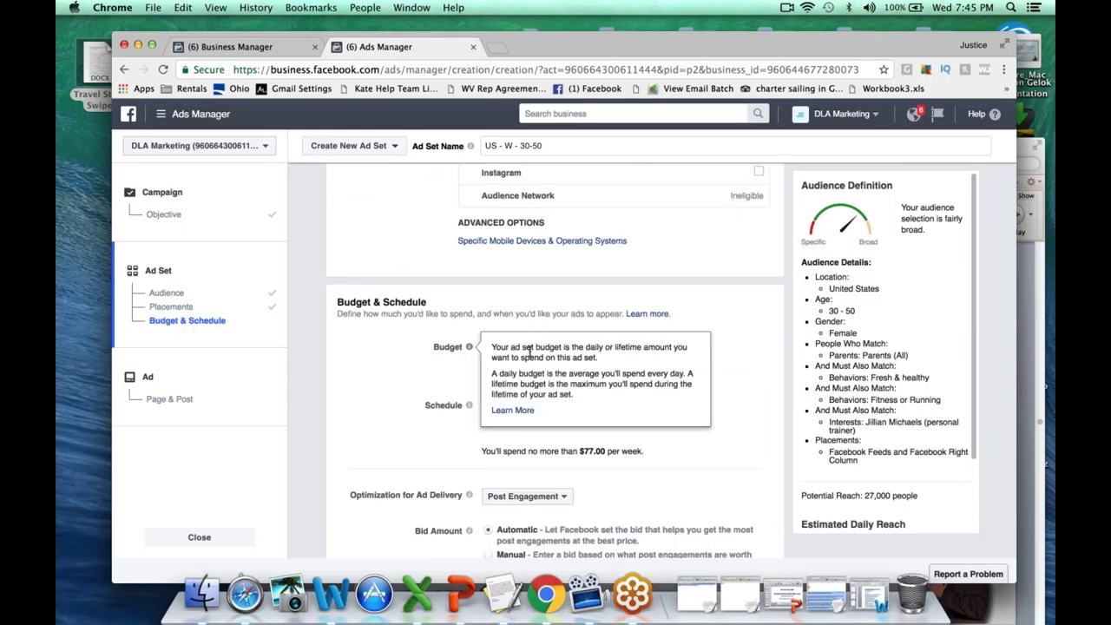
click(515, 348)
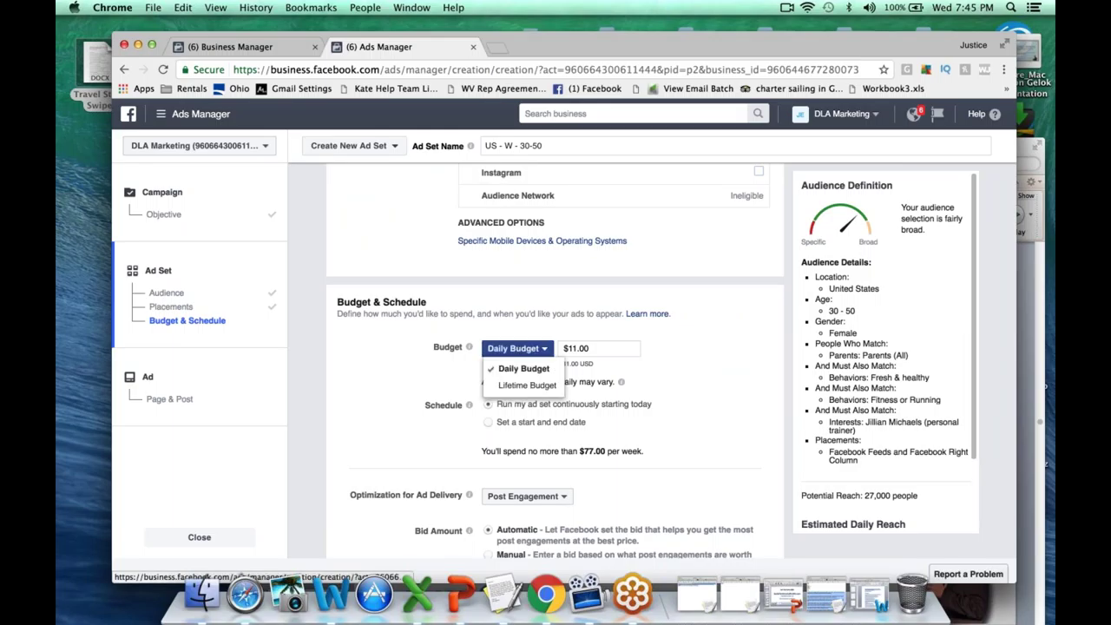
click(523, 368)
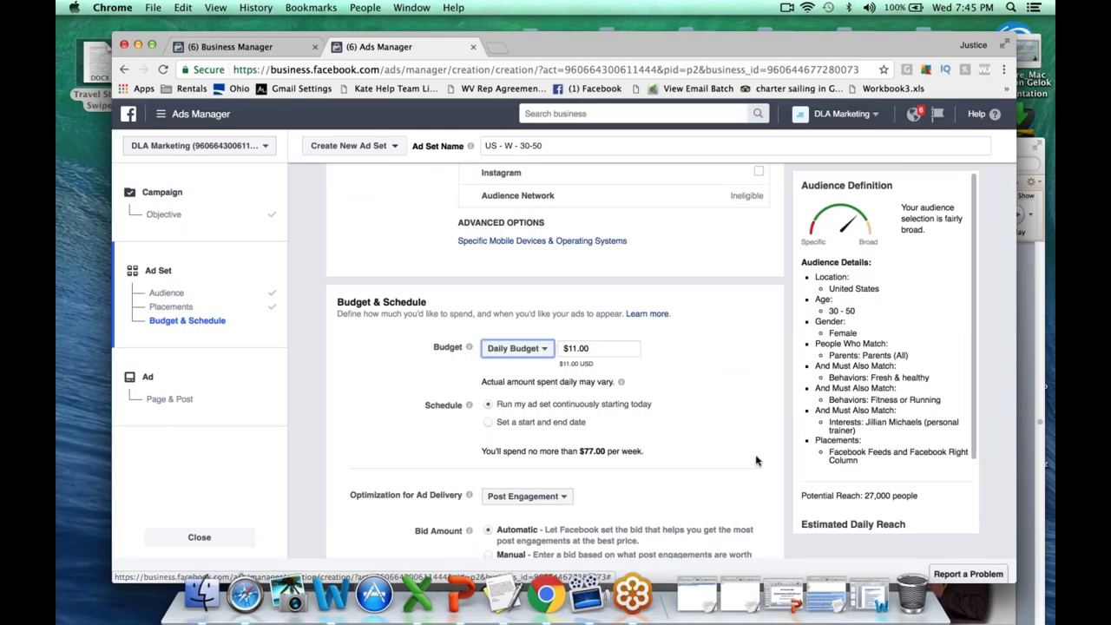
scroll(756, 461, down, 2)
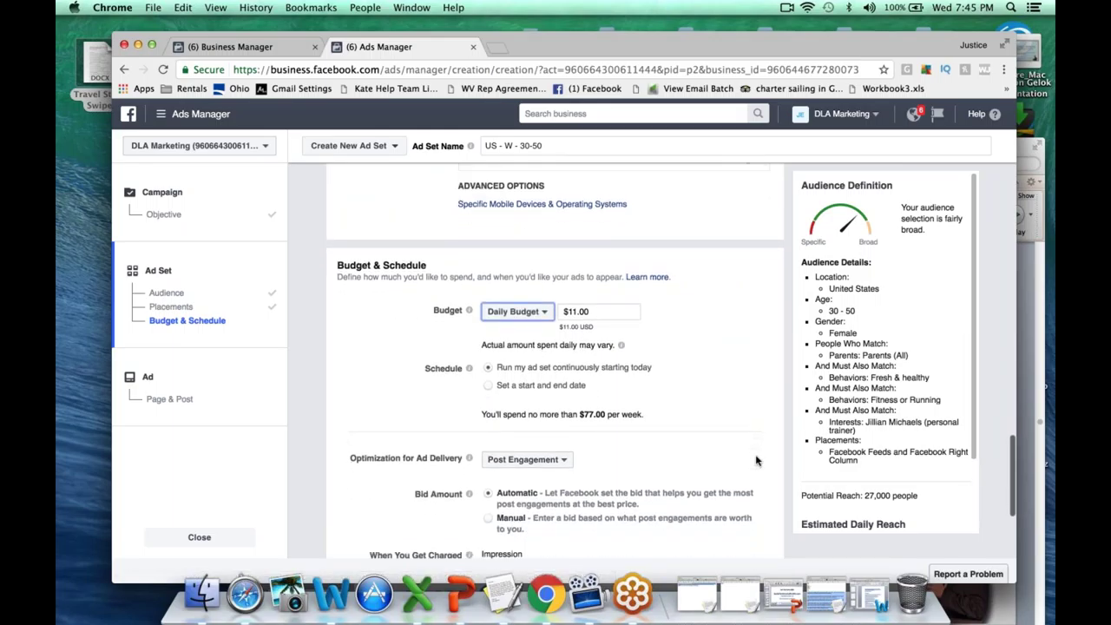
scroll(555, 362, down, 5)
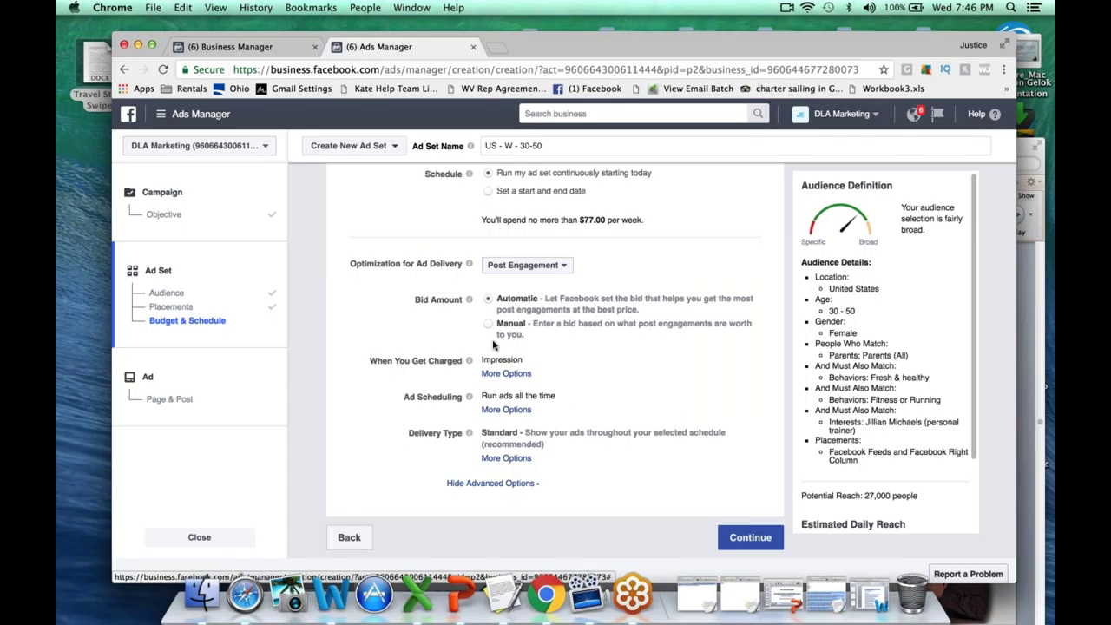
mouse_move(505, 314)
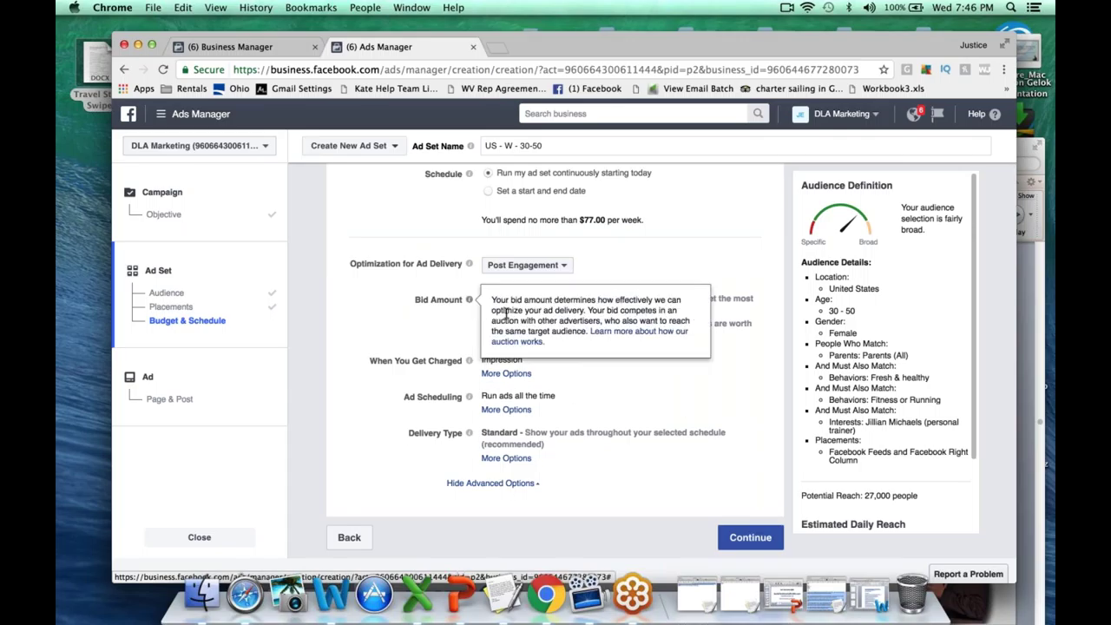
click(751, 538)
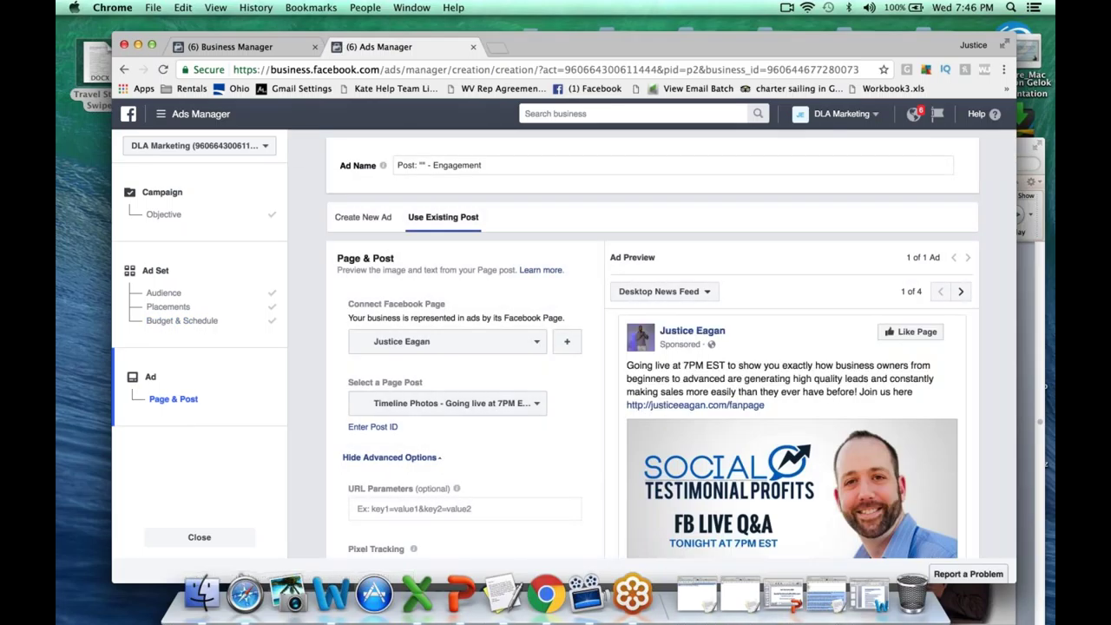
- Look over the formats and settings for creating a new ad, and return to using an existing post
click(355, 217)
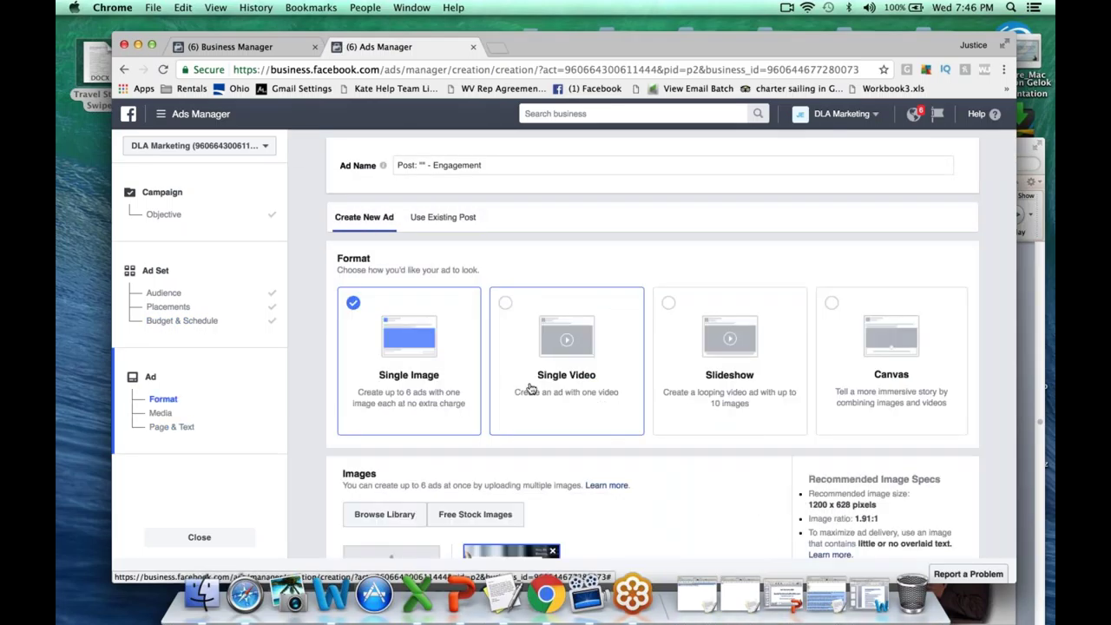
scroll(527, 390, down, 15)
scroll(653, 360, up, 15)
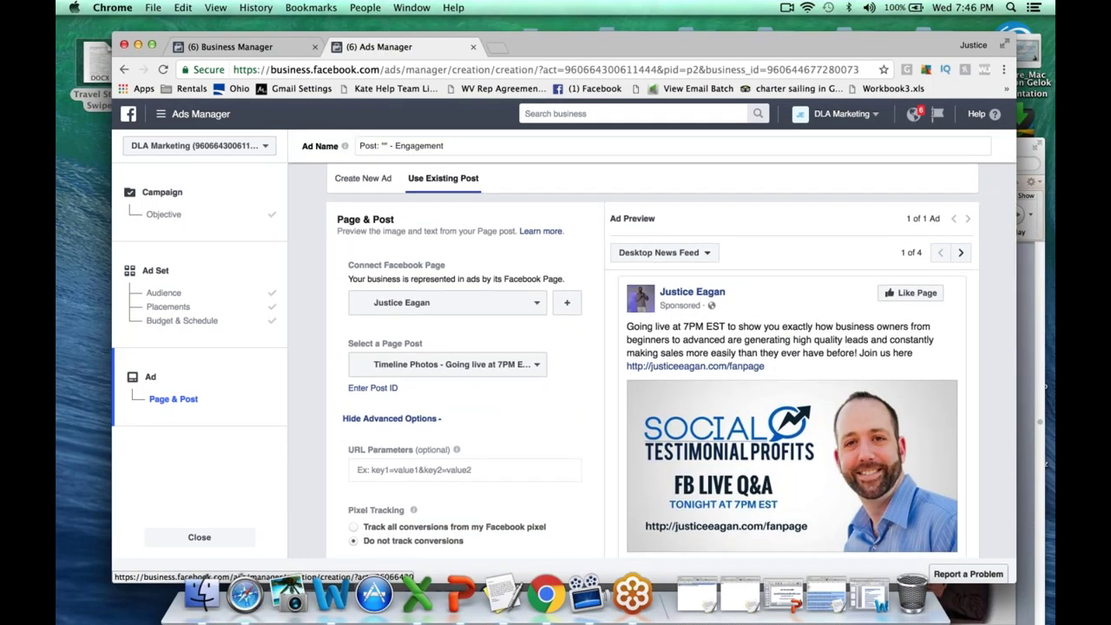
- Choose the existing page post about the "Go-To" Facebook Strategy with 296 likes as the ad's content
scroll(413, 275, down, 3)
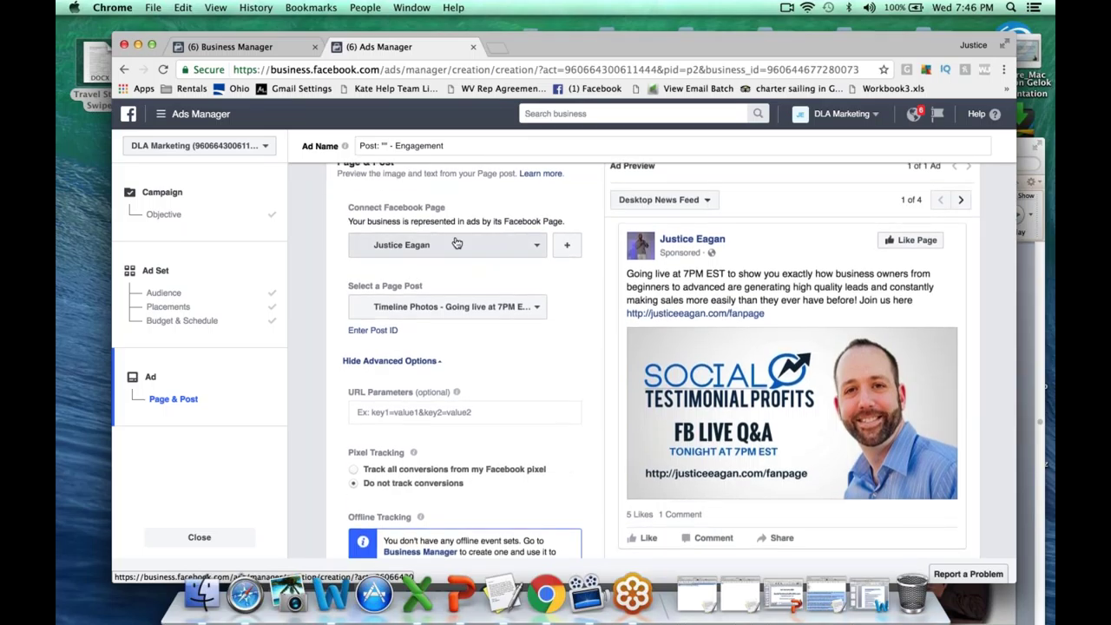
click(471, 308)
scroll(462, 504, down, 5)
scroll(462, 504, down, 3)
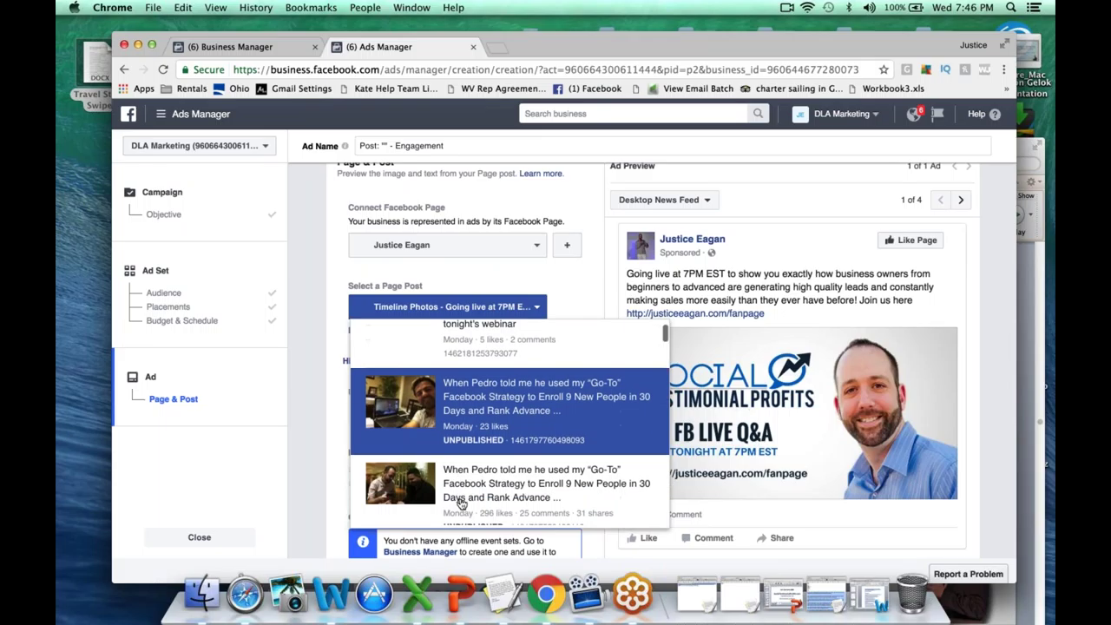
click(462, 486)
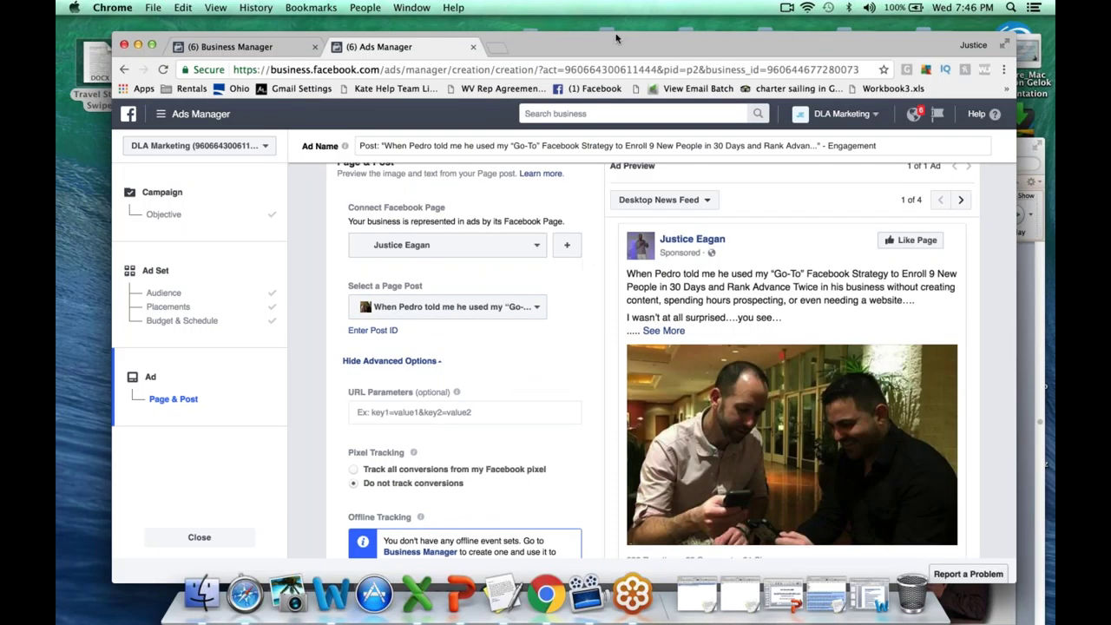
- Shift the browser window aside and examine the selected post's preview, its engagement figures and the order options
drag(596, 32, 511, 29)
scroll(708, 424, down, 3)
scroll(707, 424, up, 3)
scroll(677, 408, down, 1)
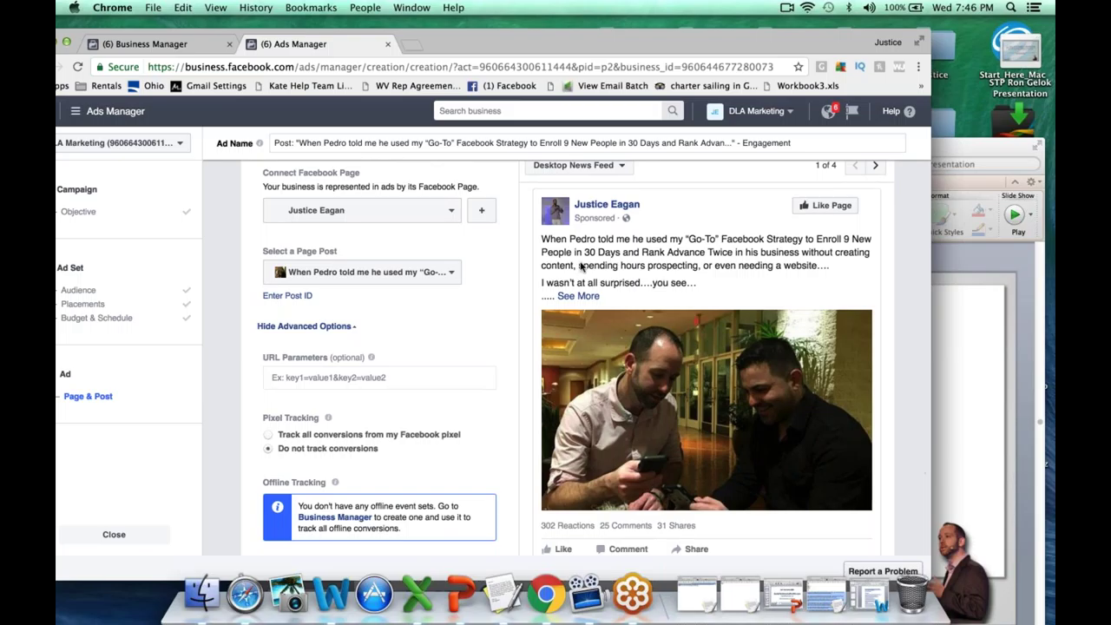
scroll(593, 363, up, 3)
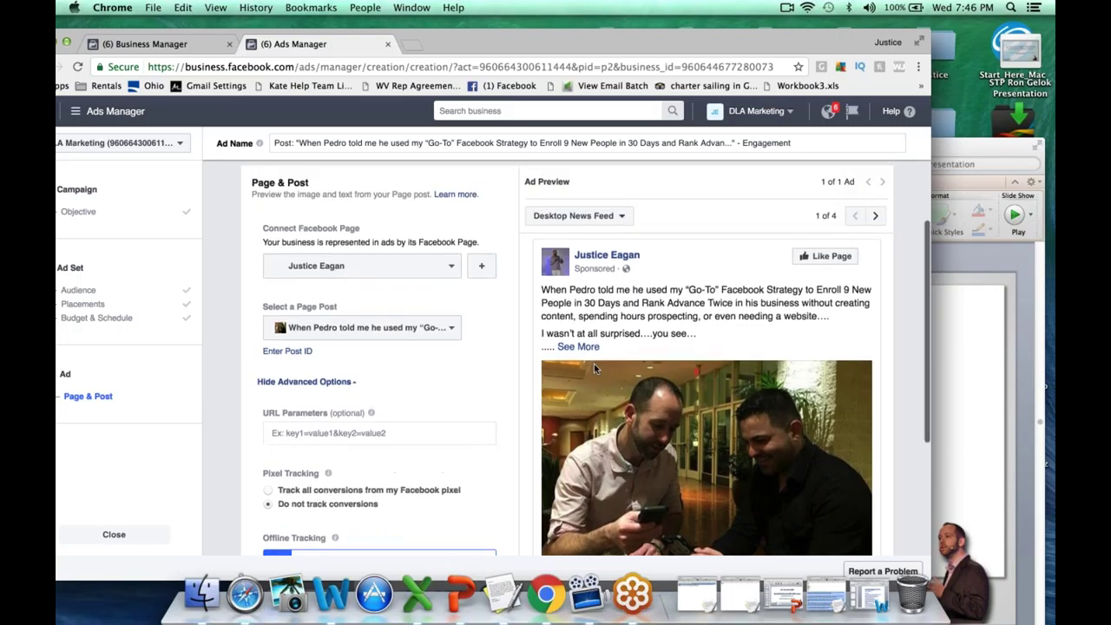
scroll(432, 382, down, 5)
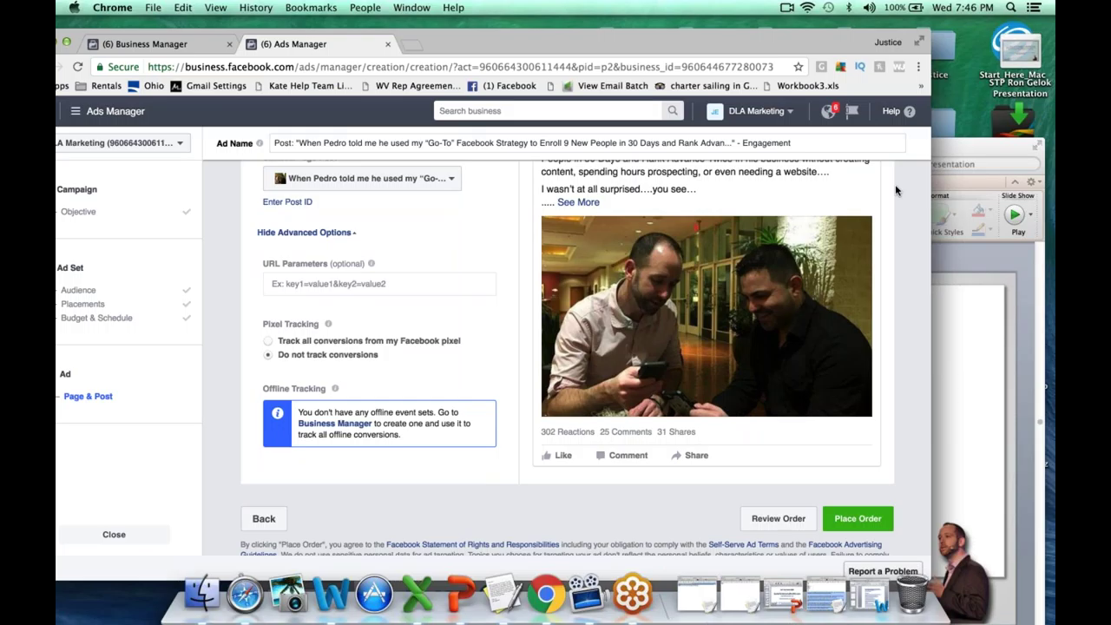
- Minimize the browser window and move the PowerPoint presentation window up to show the full Step 3: Place Your Ad slide
drag(524, 39, 642, 27)
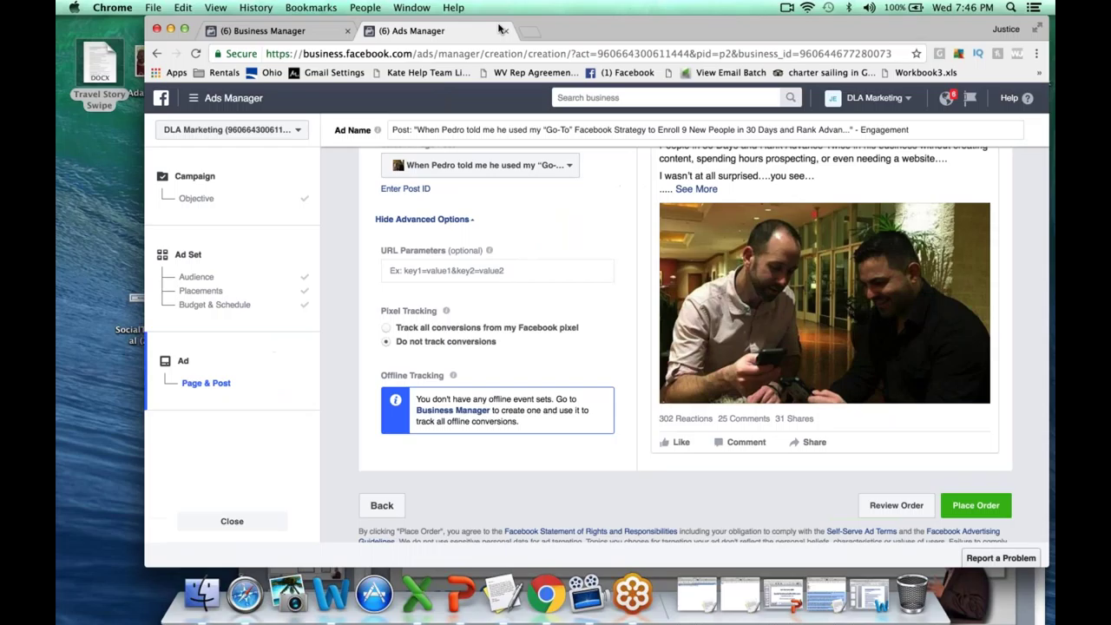
click(171, 30)
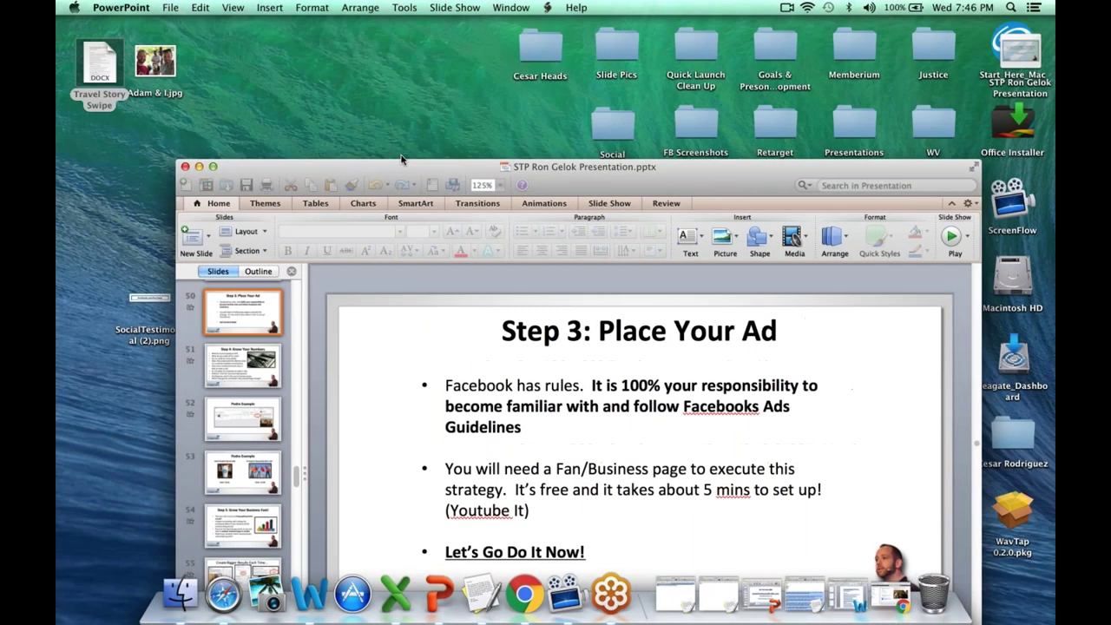
drag(401, 163, 332, 21)
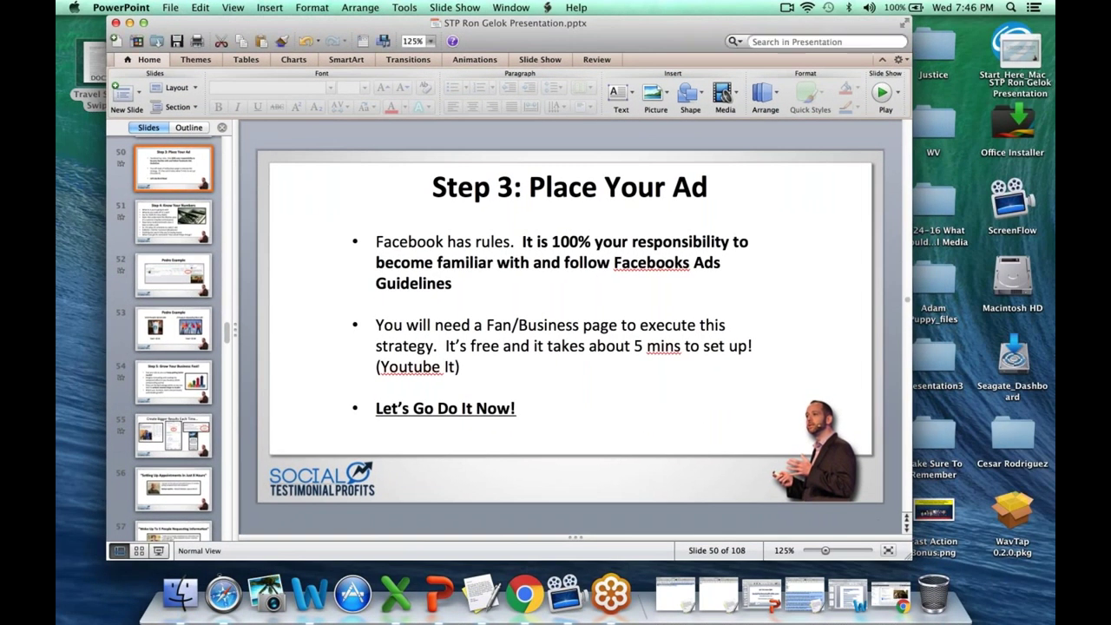